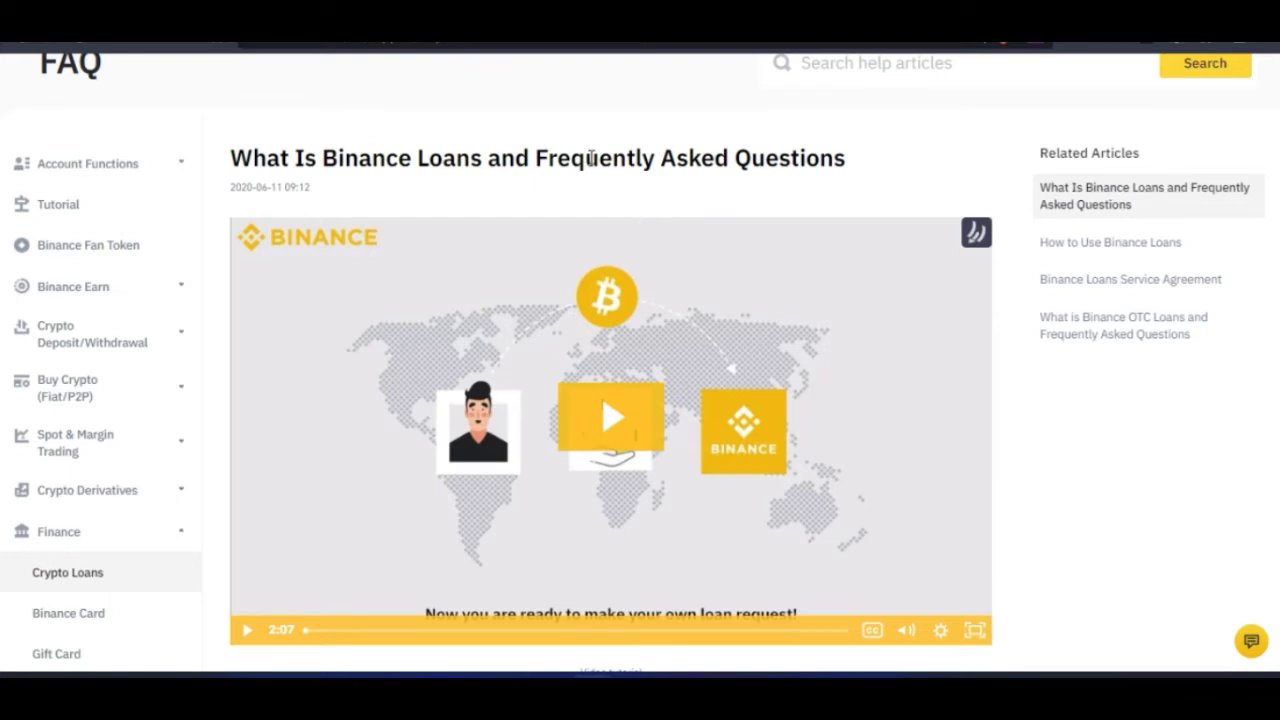
Read the Binance Loans FAQ on borrowable and collateral crypto, loan terms, interest, repayment, LTV and collateral adjustment.
{"action": "scroll", "coordinate": [587, 187], "scroll_direction": "down", "scroll_amount": 5}
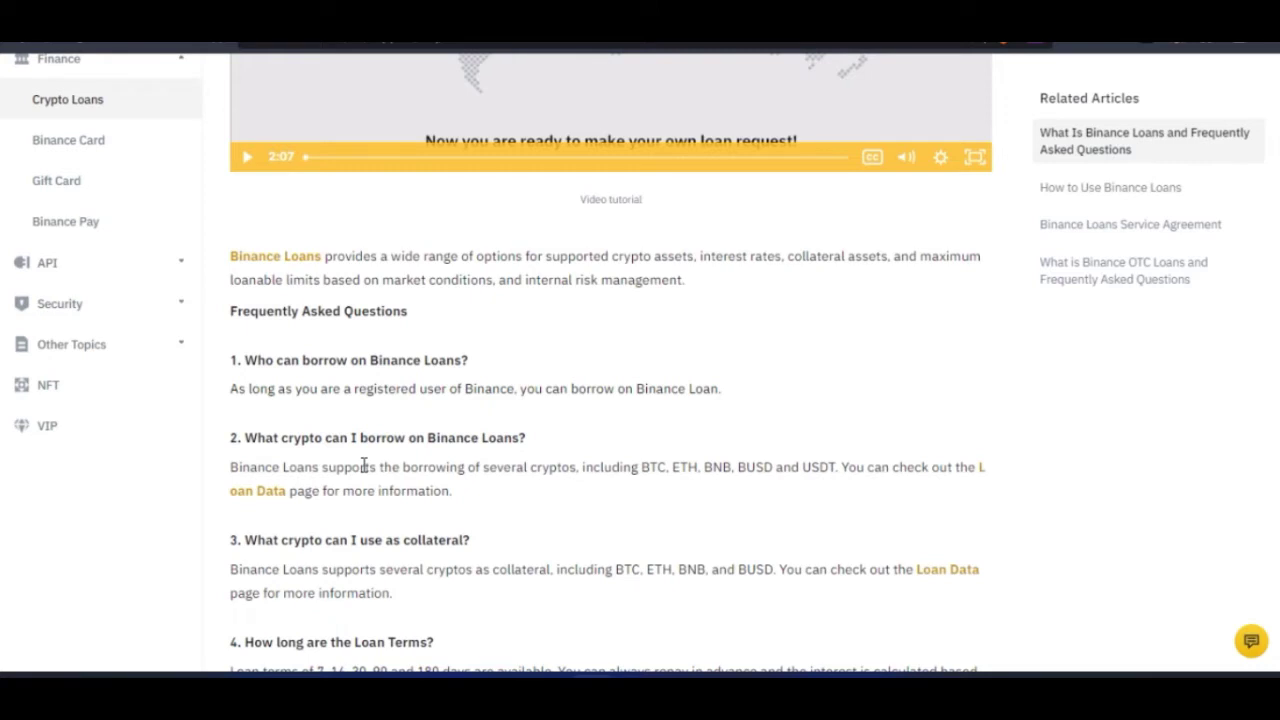
{"action": "scroll", "coordinate": [364, 466], "scroll_direction": "down", "scroll_amount": 1}
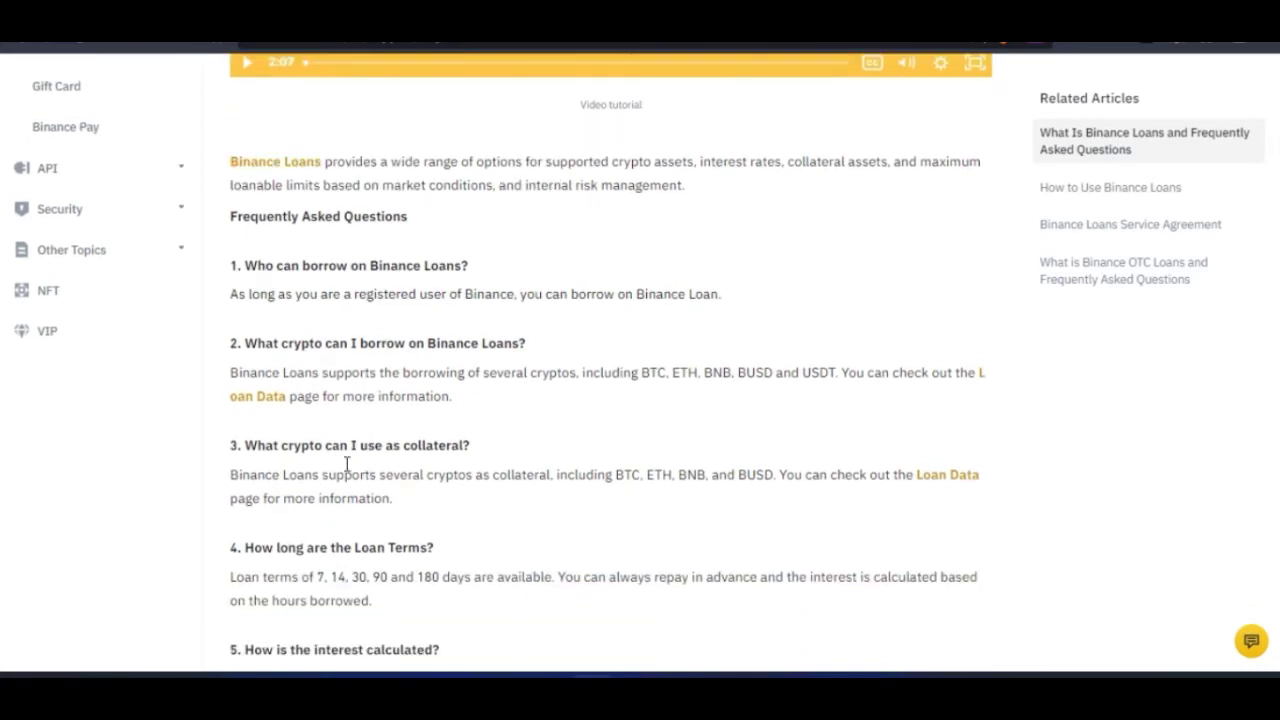
{"action": "scroll", "coordinate": [432, 468], "scroll_direction": "down", "scroll_amount": 1}
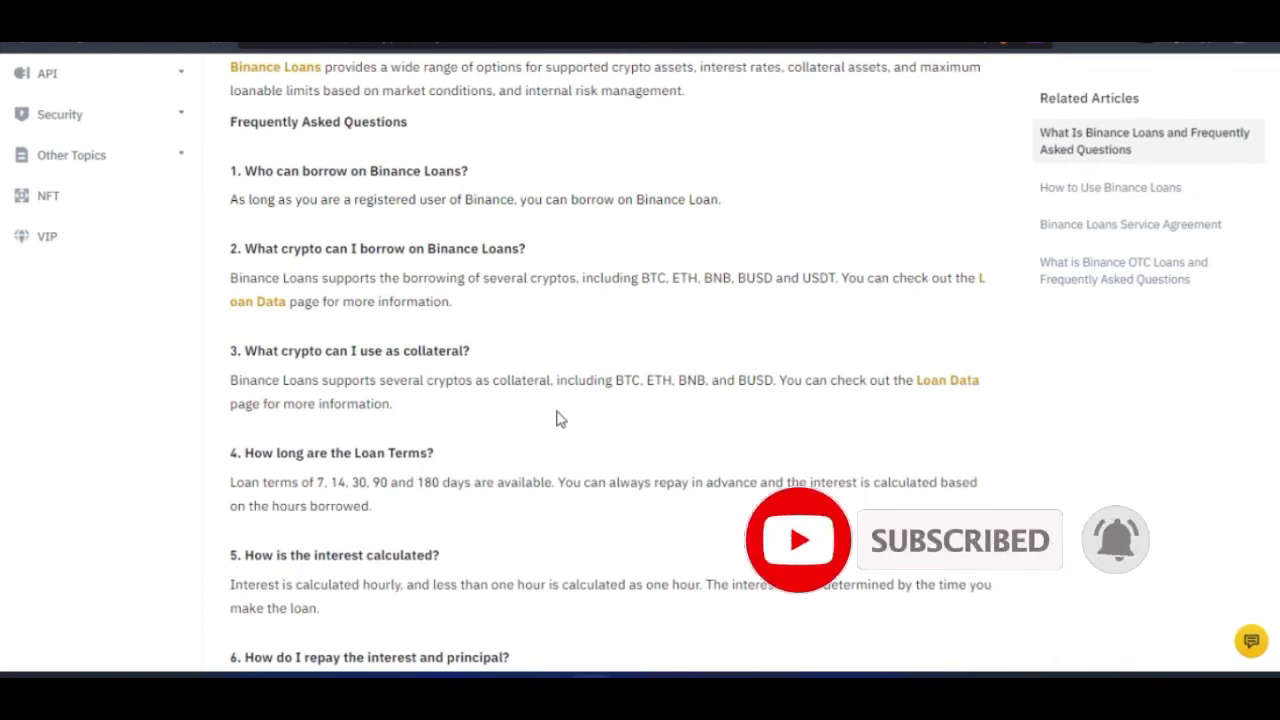
{"action": "scroll", "coordinate": [429, 449], "scroll_direction": "down", "scroll_amount": 1}
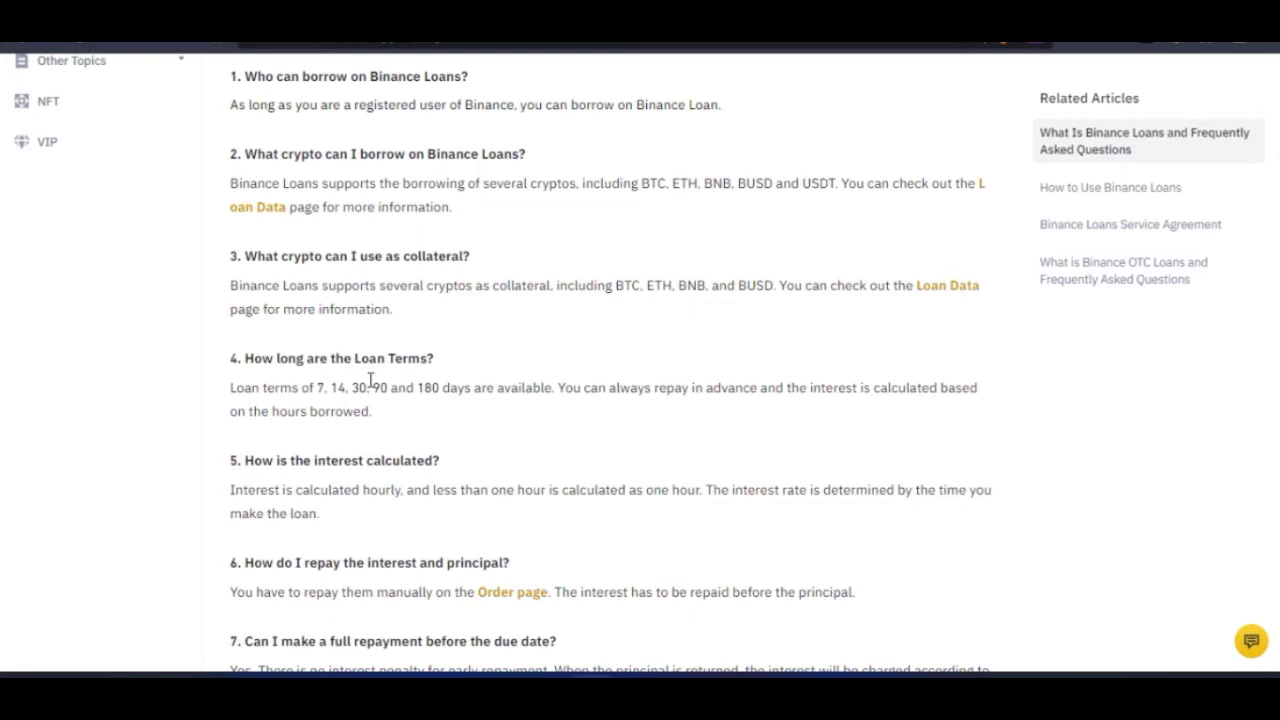
{"action": "scroll", "coordinate": [398, 470], "scroll_direction": "down", "scroll_amount": 2}
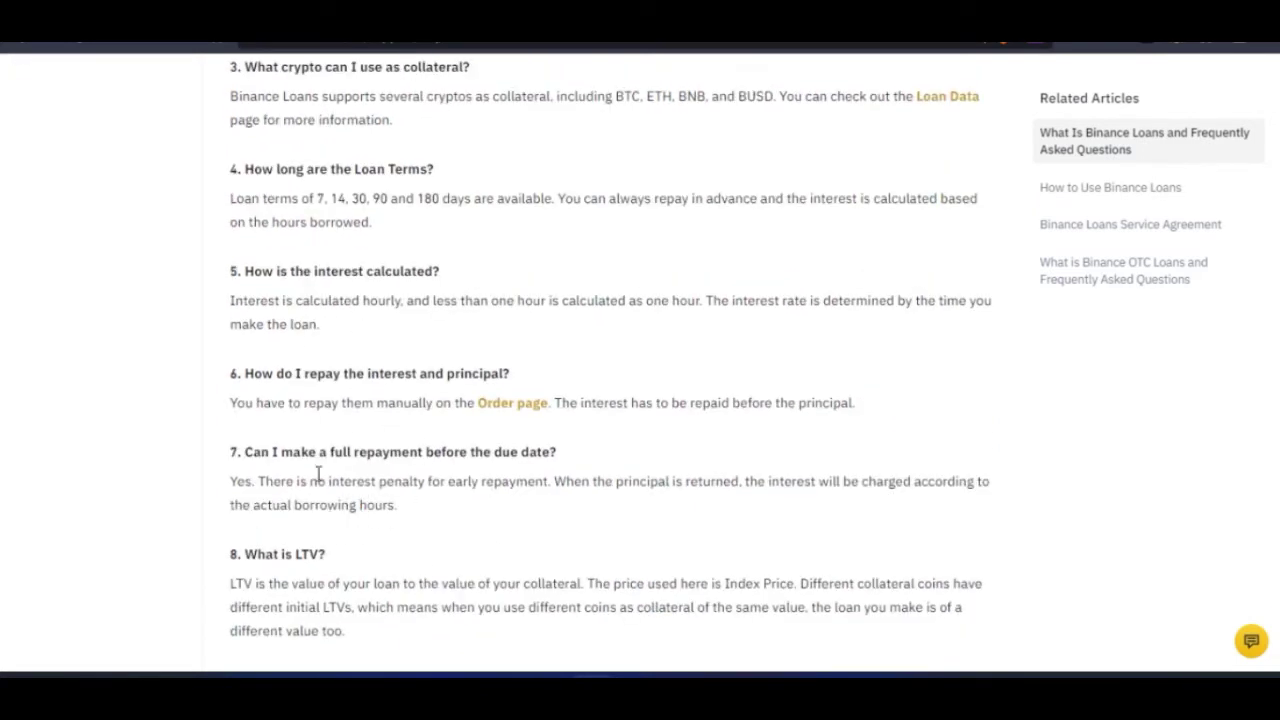
{"action": "scroll", "coordinate": [380, 510], "scroll_direction": "down", "scroll_amount": 4}
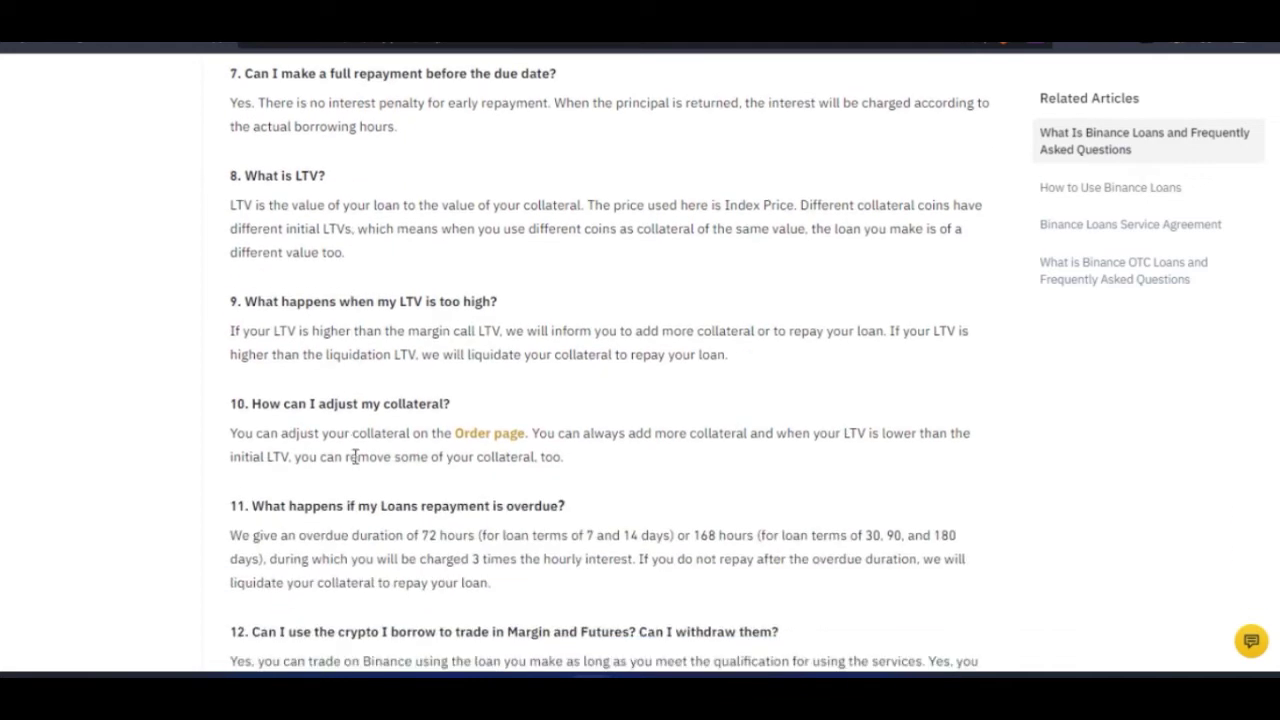
{"action": "scroll", "coordinate": [380, 447], "scroll_direction": "down", "scroll_amount": 2}
{"action": "scroll", "coordinate": [366, 455], "scroll_direction": "up", "scroll_amount": 8}
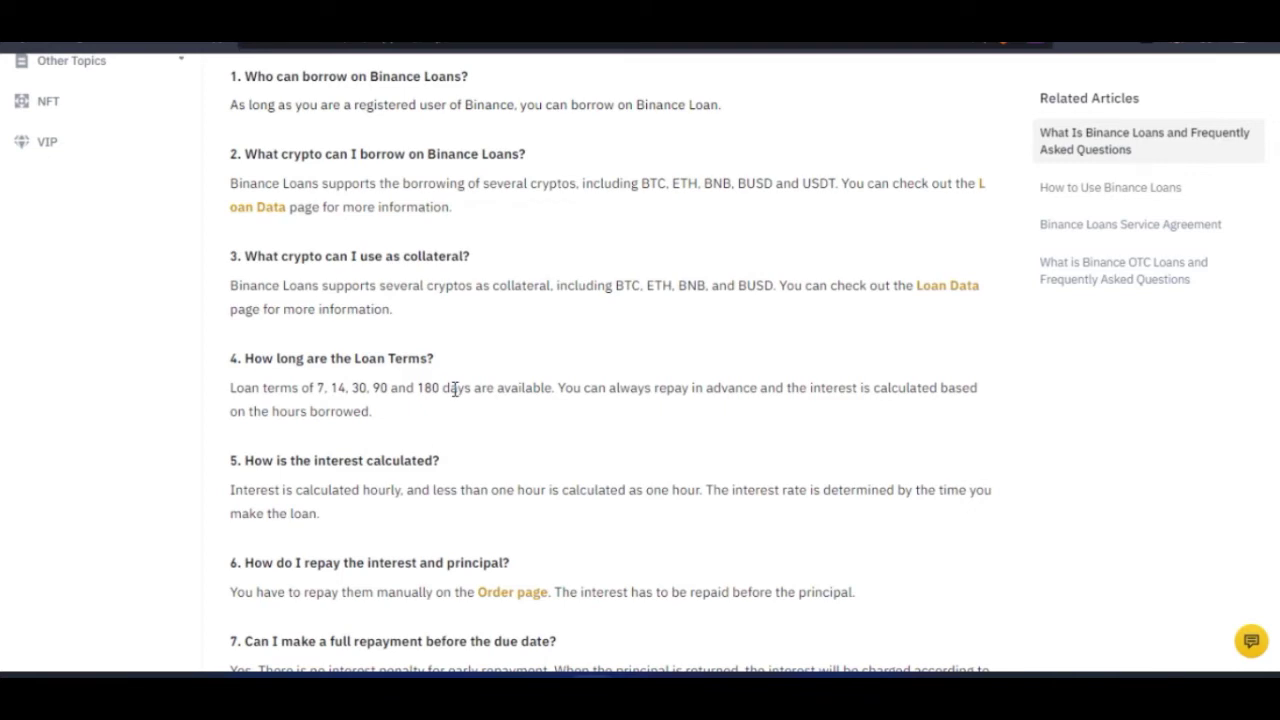
{"action": "scroll", "coordinate": [448, 396], "scroll_direction": "up", "scroll_amount": 9}
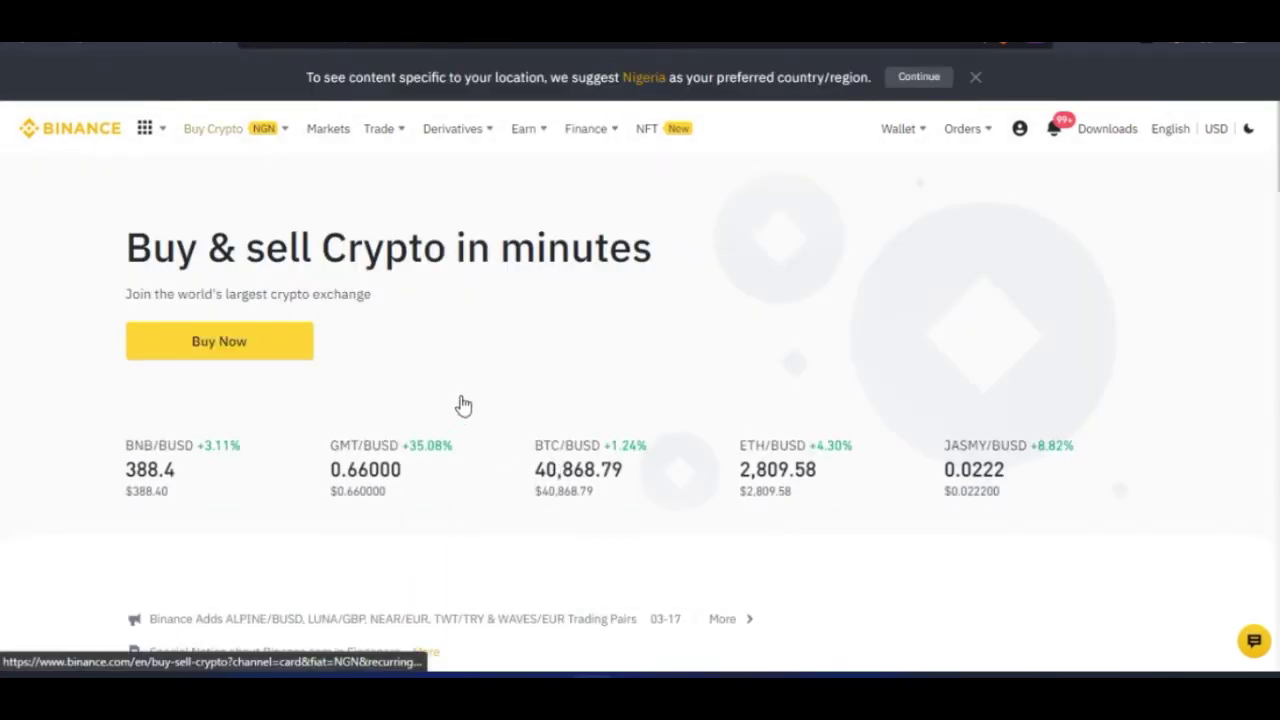
Open the Crypto Loans page from the Binance home page.
{"action": "mouse_move", "coordinate": [501, 394]}
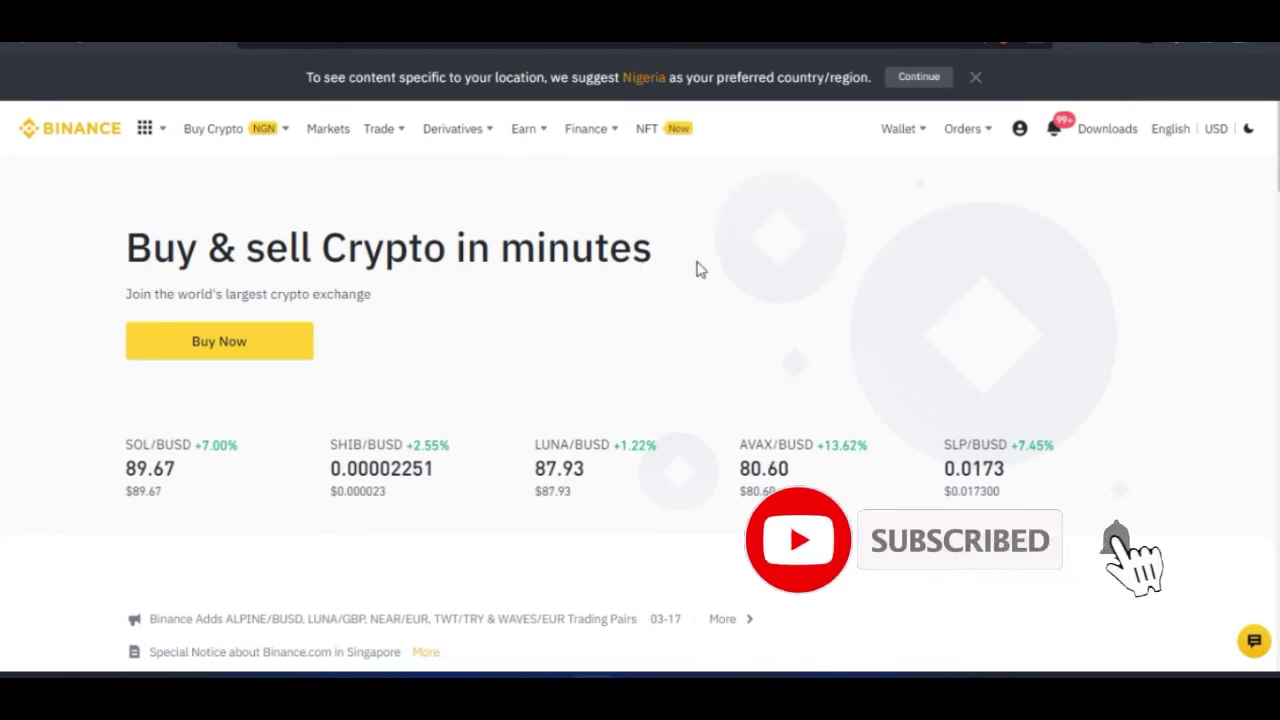
{"action": "mouse_move", "coordinate": [587, 131]}
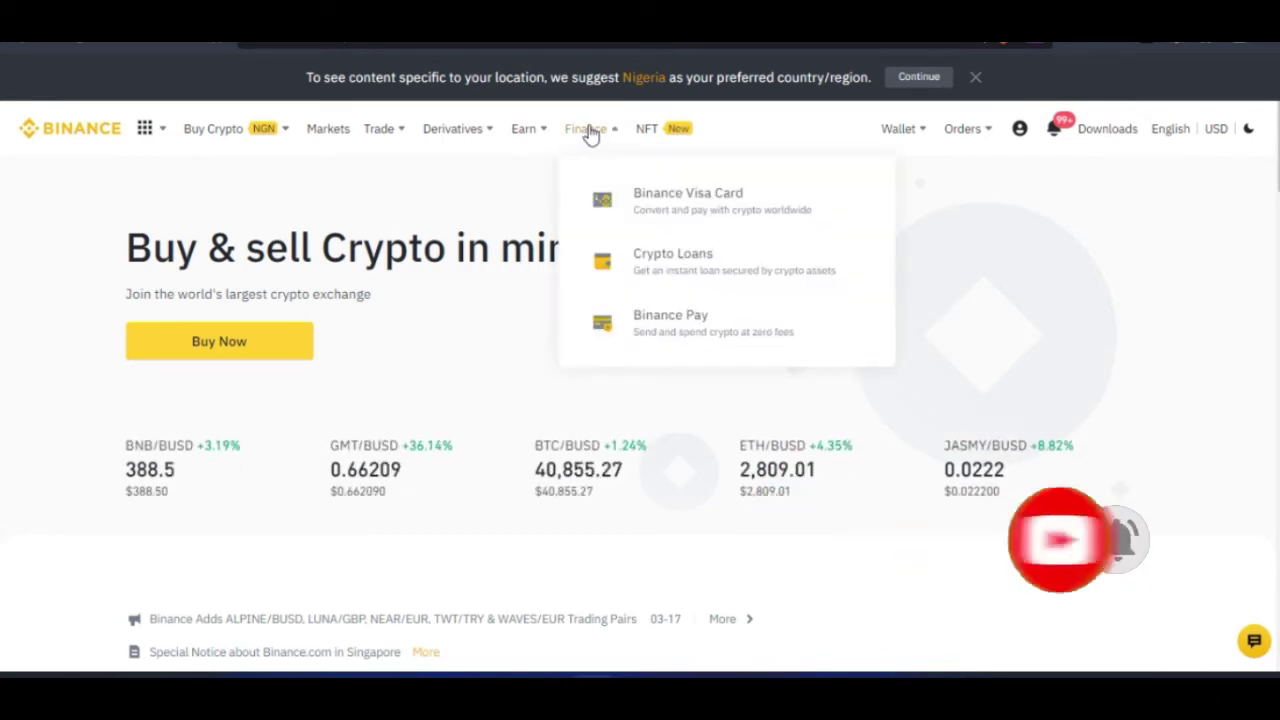
{"action": "left_click", "coordinate": [669, 273]}
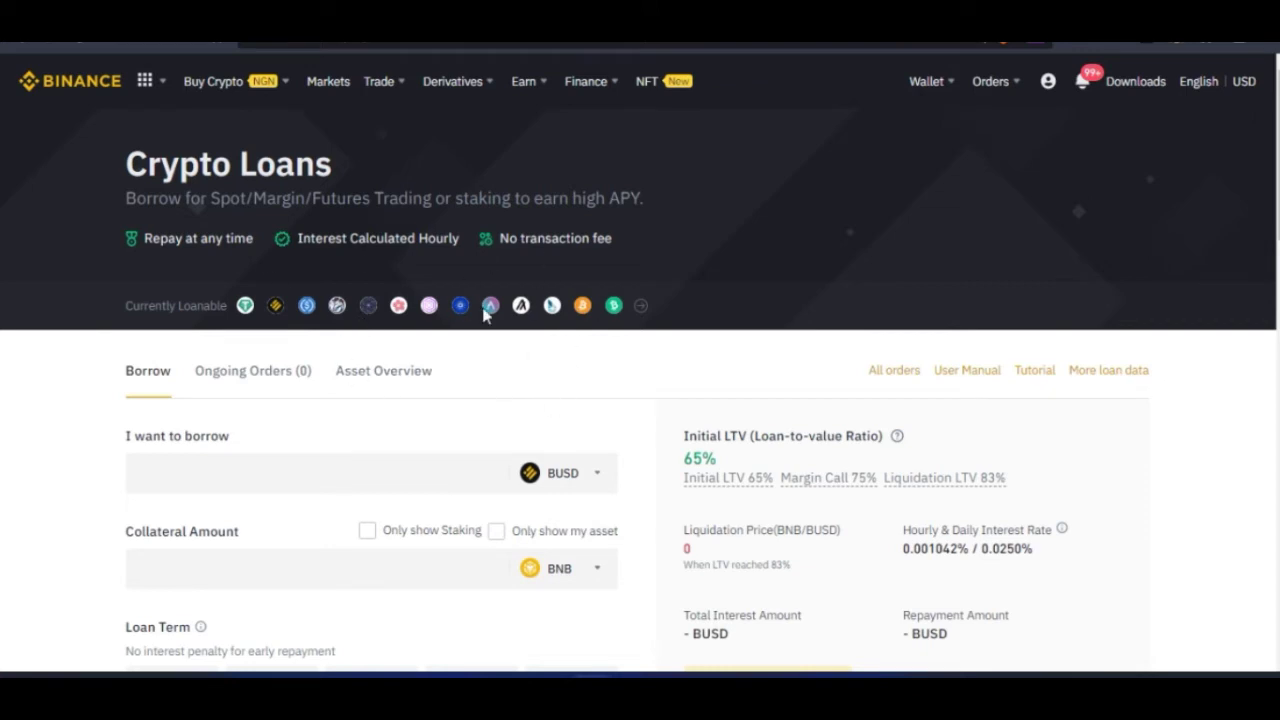
Look through the coins available to borrow on the loan form without changing the borrowed coin.
{"action": "scroll", "coordinate": [487, 315], "scroll_direction": "down", "scroll_amount": 1}
{"action": "scroll", "coordinate": [229, 251], "scroll_direction": "down", "scroll_amount": 2}
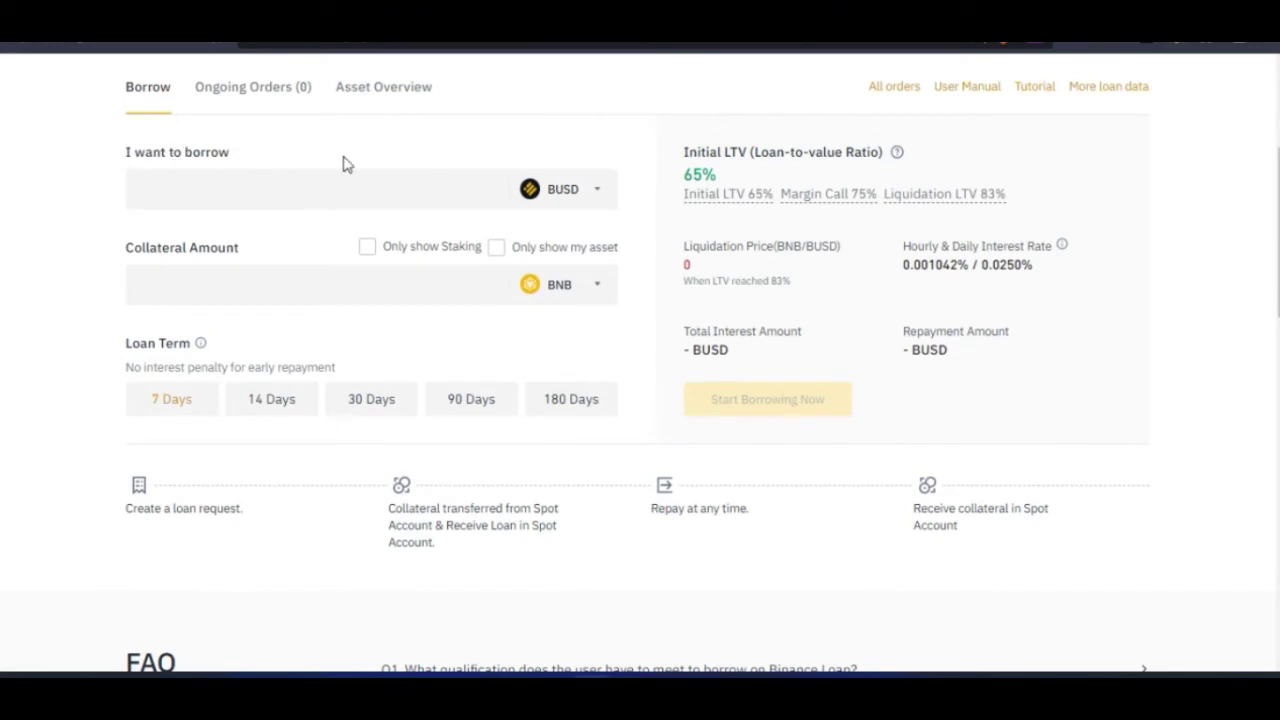
{"action": "left_click", "coordinate": [597, 190]}
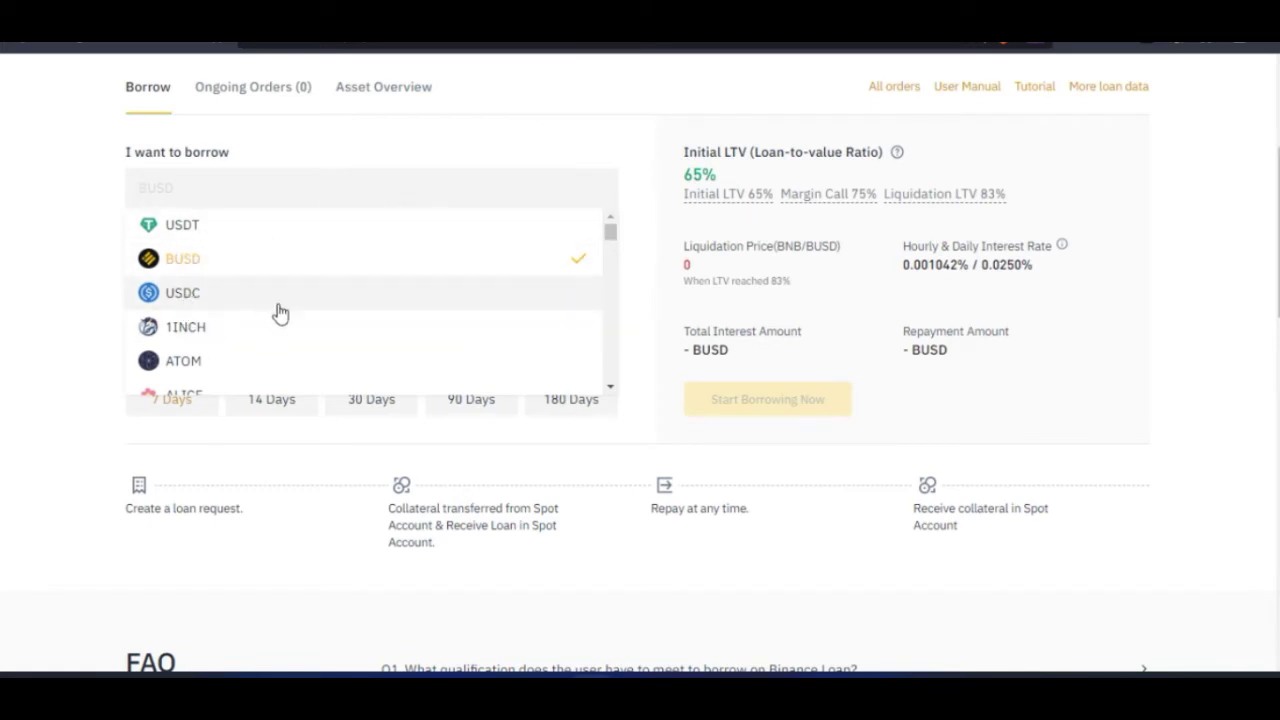
{"action": "scroll", "coordinate": [222, 318], "scroll_direction": "down", "scroll_amount": 3}
{"action": "scroll", "coordinate": [220, 320], "scroll_direction": "down", "scroll_amount": 3}
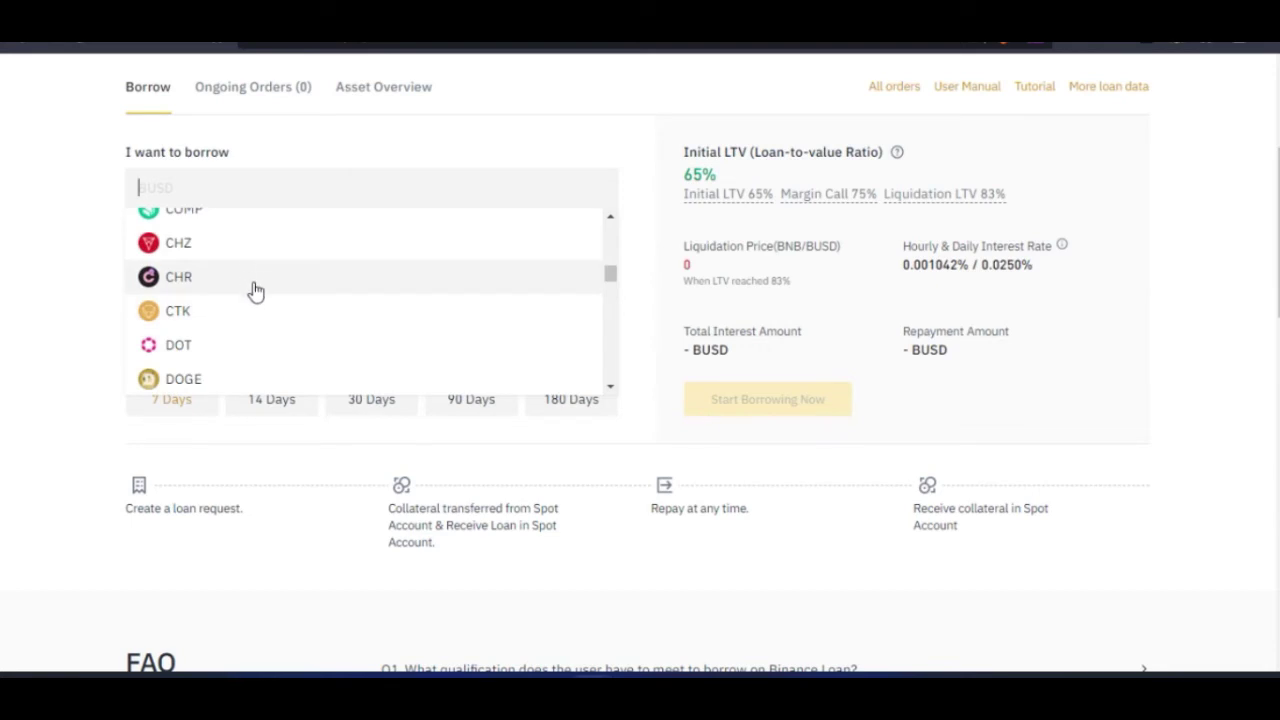
{"action": "scroll", "coordinate": [241, 318], "scroll_direction": "down", "scroll_amount": 1}
{"action": "scroll", "coordinate": [240, 318], "scroll_direction": "up", "scroll_amount": 8}
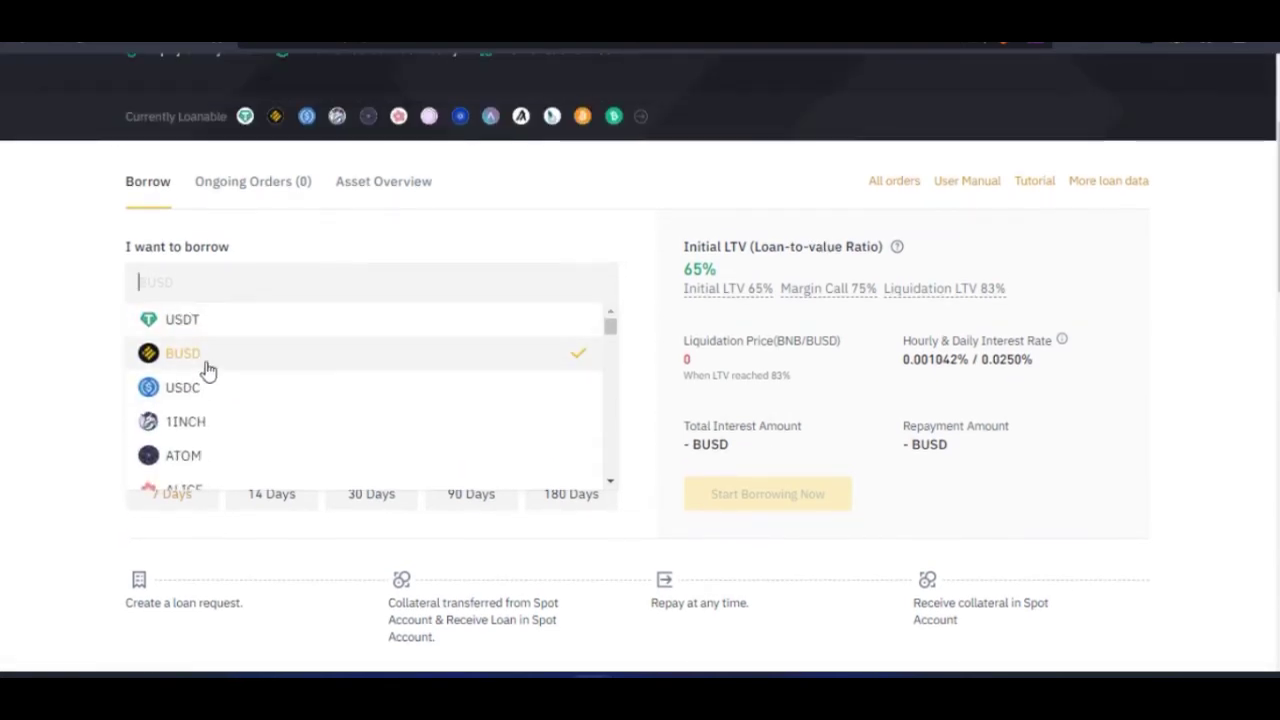
{"action": "left_click", "coordinate": [57, 340]}
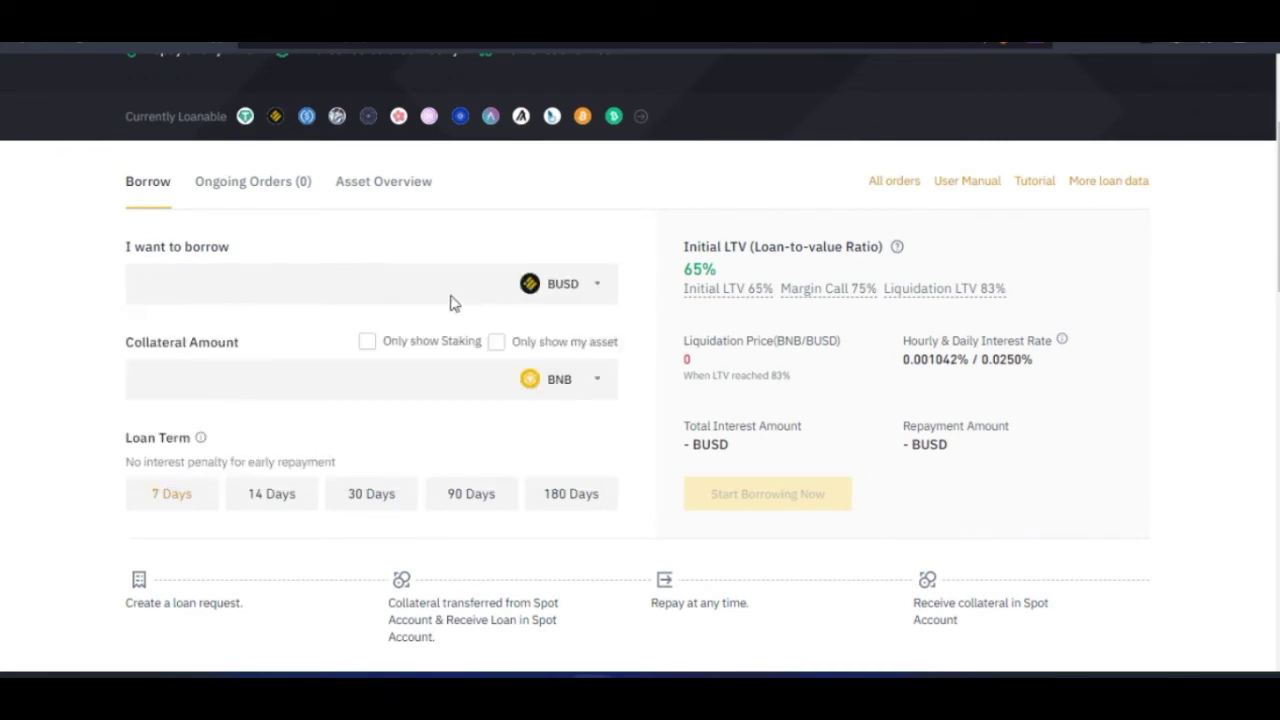
Browse the full list of collateral coins and examine which ones are marked for staking.
{"action": "left_click", "coordinate": [594, 386]}
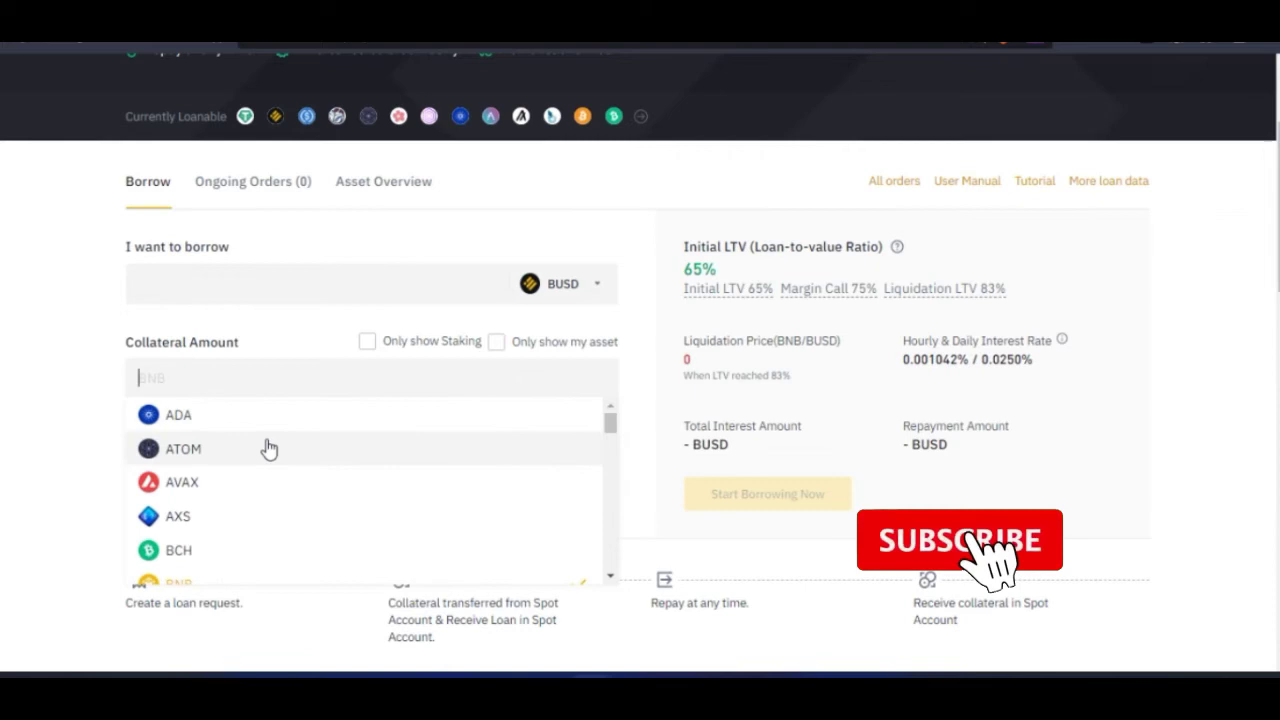
{"action": "scroll", "coordinate": [270, 460], "scroll_direction": "down", "scroll_amount": 1}
{"action": "scroll", "coordinate": [271, 480], "scroll_direction": "down", "scroll_amount": 2}
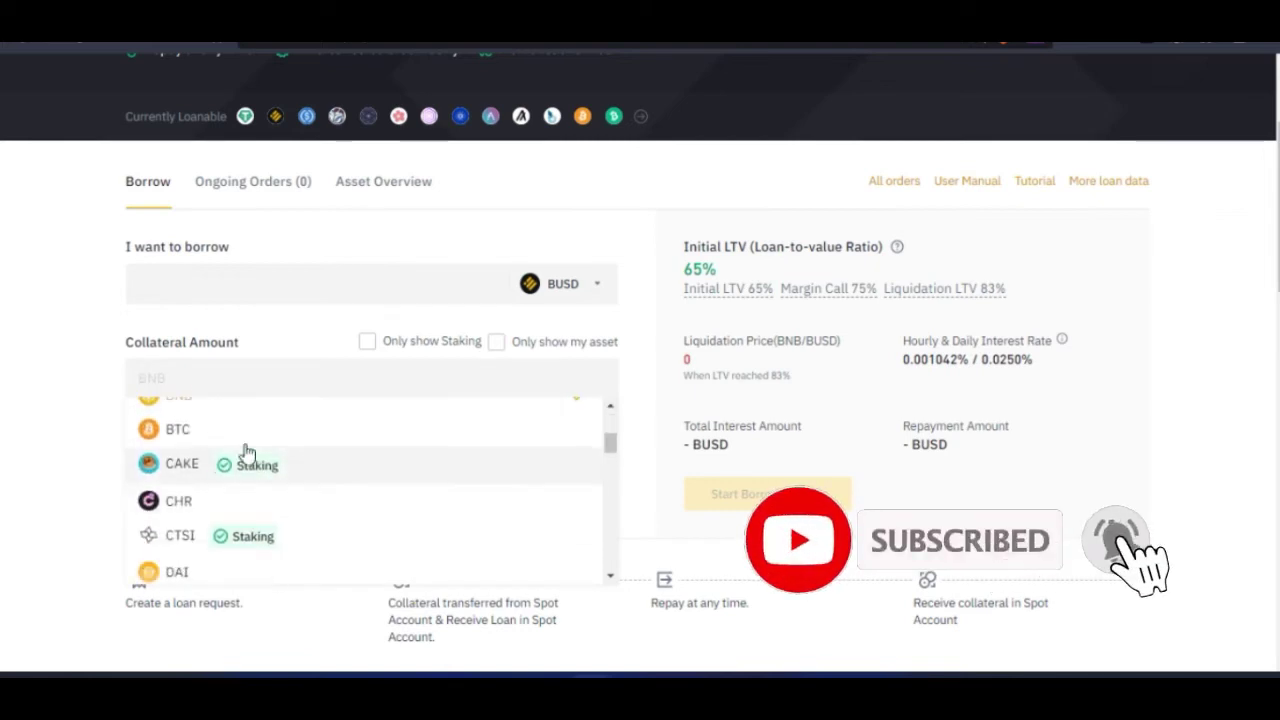
{"action": "scroll", "coordinate": [240, 496], "scroll_direction": "down", "scroll_amount": 1}
{"action": "scroll", "coordinate": [230, 494], "scroll_direction": "up", "scroll_amount": 1}
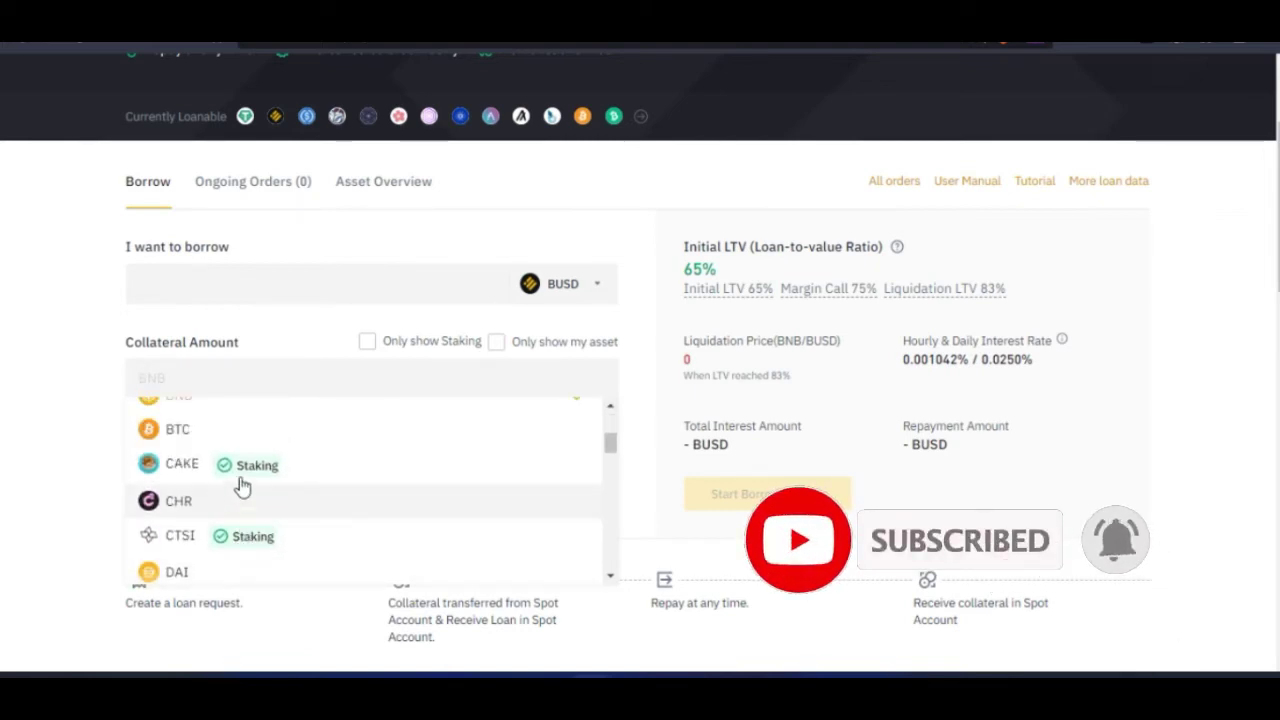
{"action": "scroll", "coordinate": [309, 477], "scroll_direction": "up", "scroll_amount": 4}
{"action": "scroll", "coordinate": [55, 437], "scroll_direction": "down", "scroll_amount": 2}
{"action": "scroll", "coordinate": [55, 437], "scroll_direction": "down", "scroll_amount": 1}
{"action": "scroll", "coordinate": [274, 406], "scroll_direction": "down", "scroll_amount": 2}
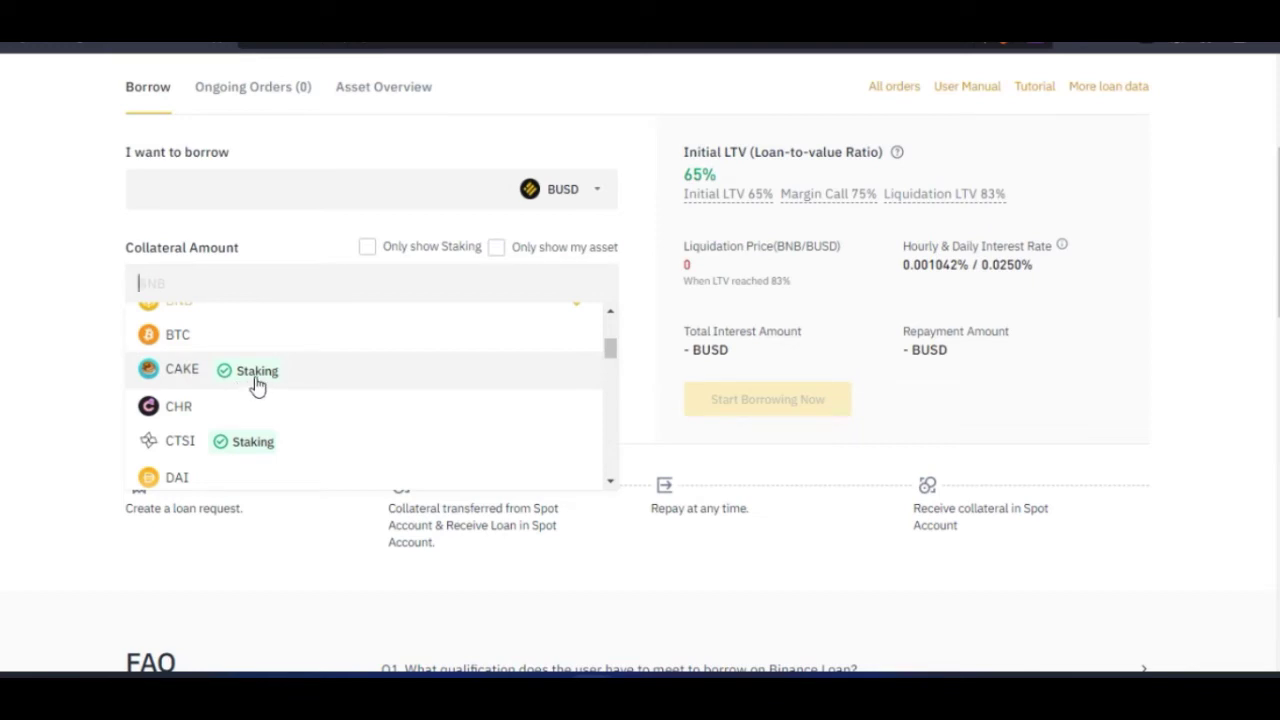
{"action": "scroll", "coordinate": [257, 385], "scroll_direction": "down", "scroll_amount": 1}
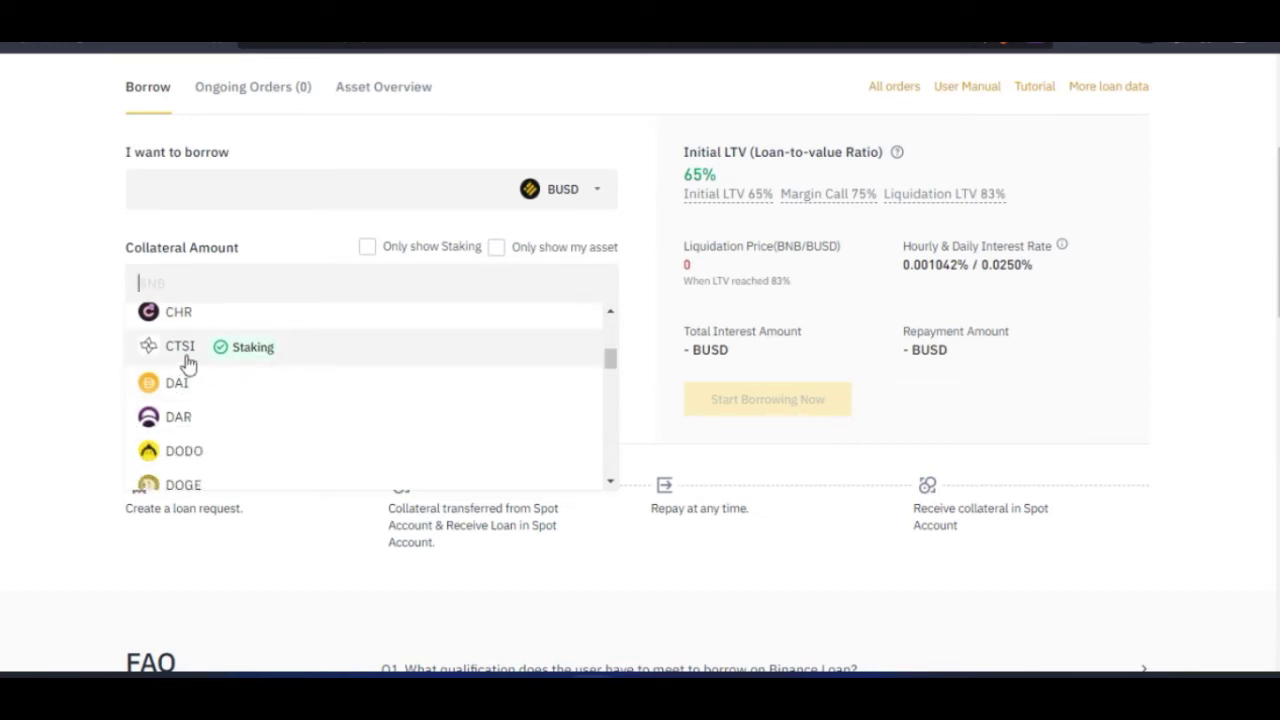
{"action": "scroll", "coordinate": [250, 365], "scroll_direction": "down", "scroll_amount": 2}
{"action": "scroll", "coordinate": [280, 392], "scroll_direction": "up", "scroll_amount": 2}
{"action": "scroll", "coordinate": [235, 430], "scroll_direction": "down", "scroll_amount": 2}
{"action": "scroll", "coordinate": [243, 423], "scroll_direction": "down", "scroll_amount": 2}
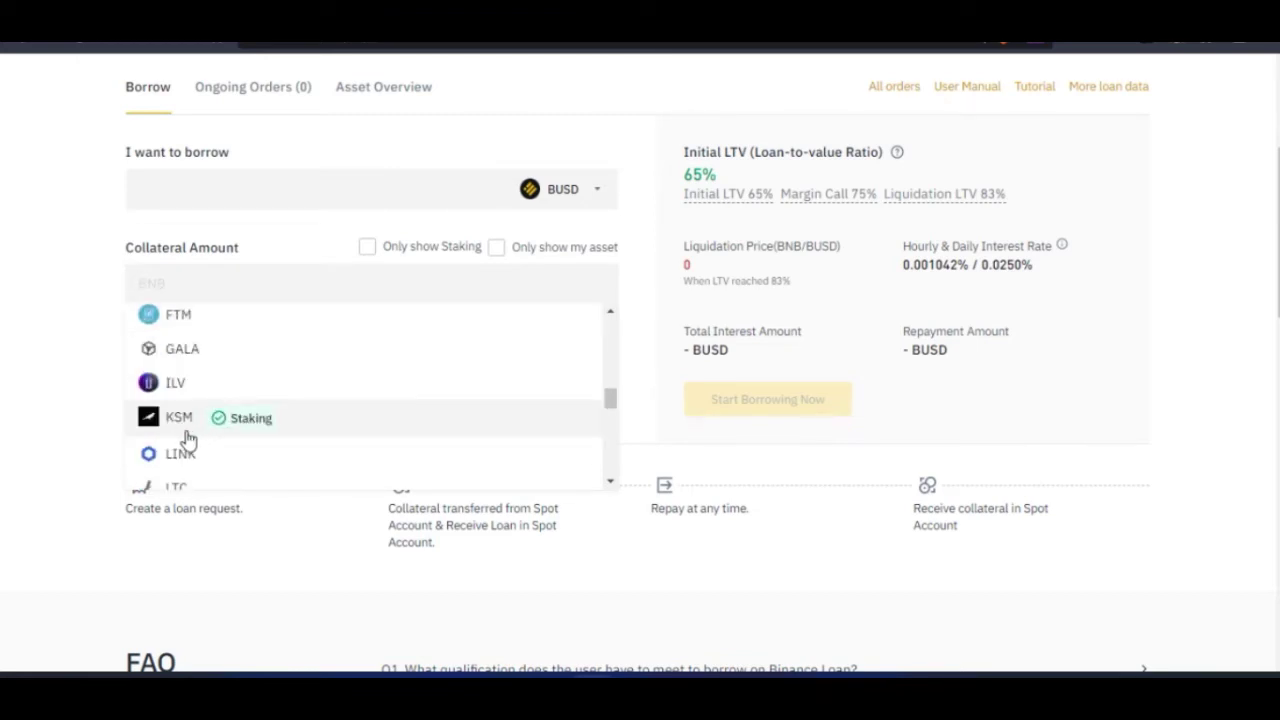
{"action": "scroll", "coordinate": [240, 430], "scroll_direction": "down", "scroll_amount": 3}
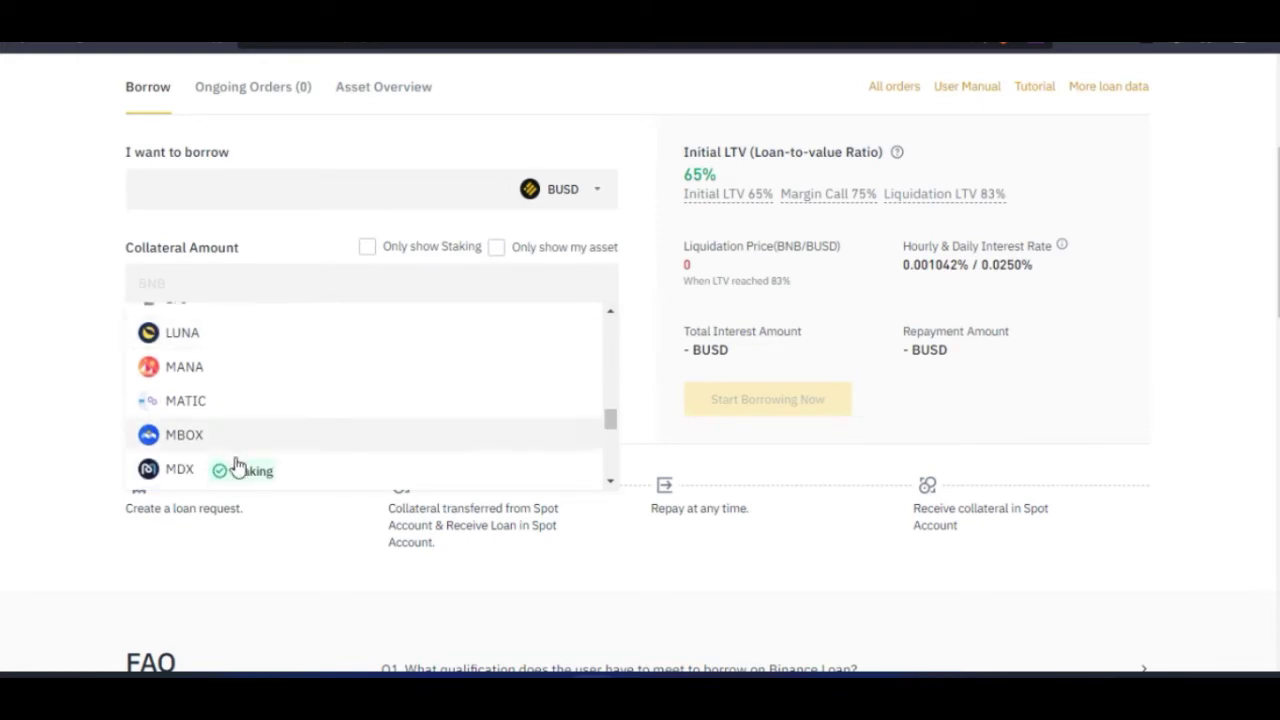
{"action": "scroll", "coordinate": [238, 470], "scroll_direction": "down", "scroll_amount": 1}
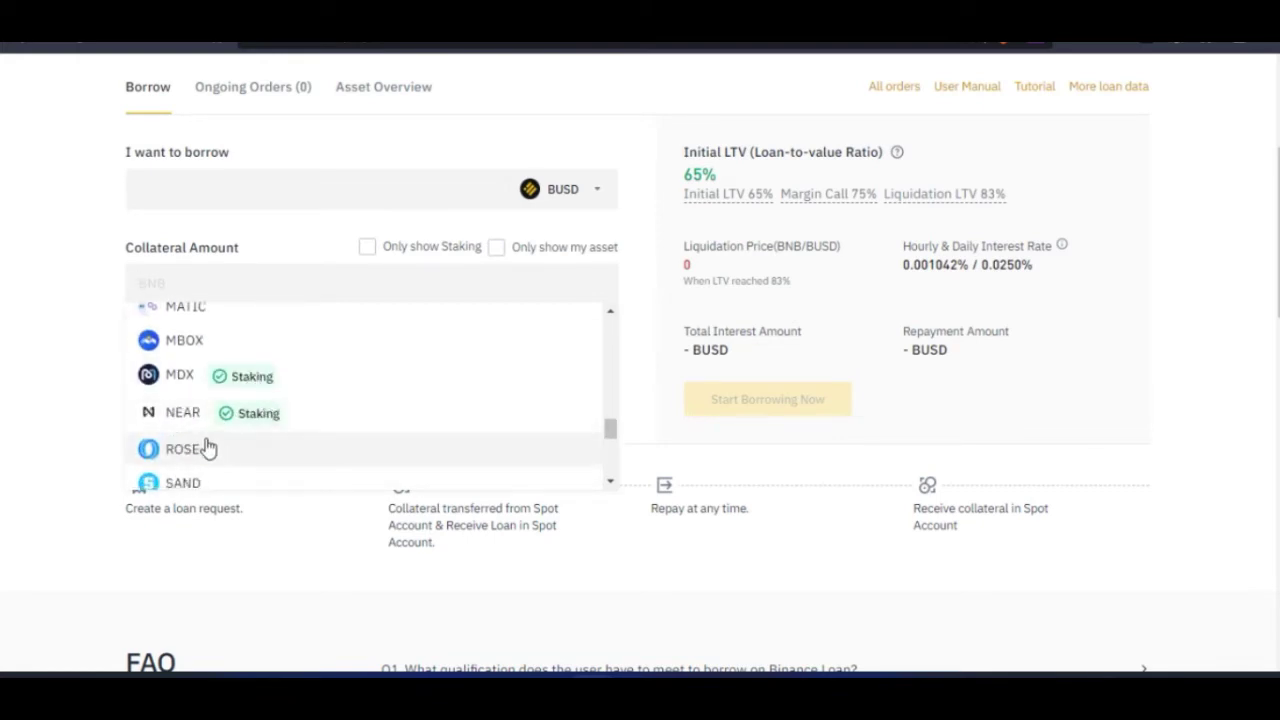
{"action": "scroll", "coordinate": [290, 430], "scroll_direction": "down", "scroll_amount": 2}
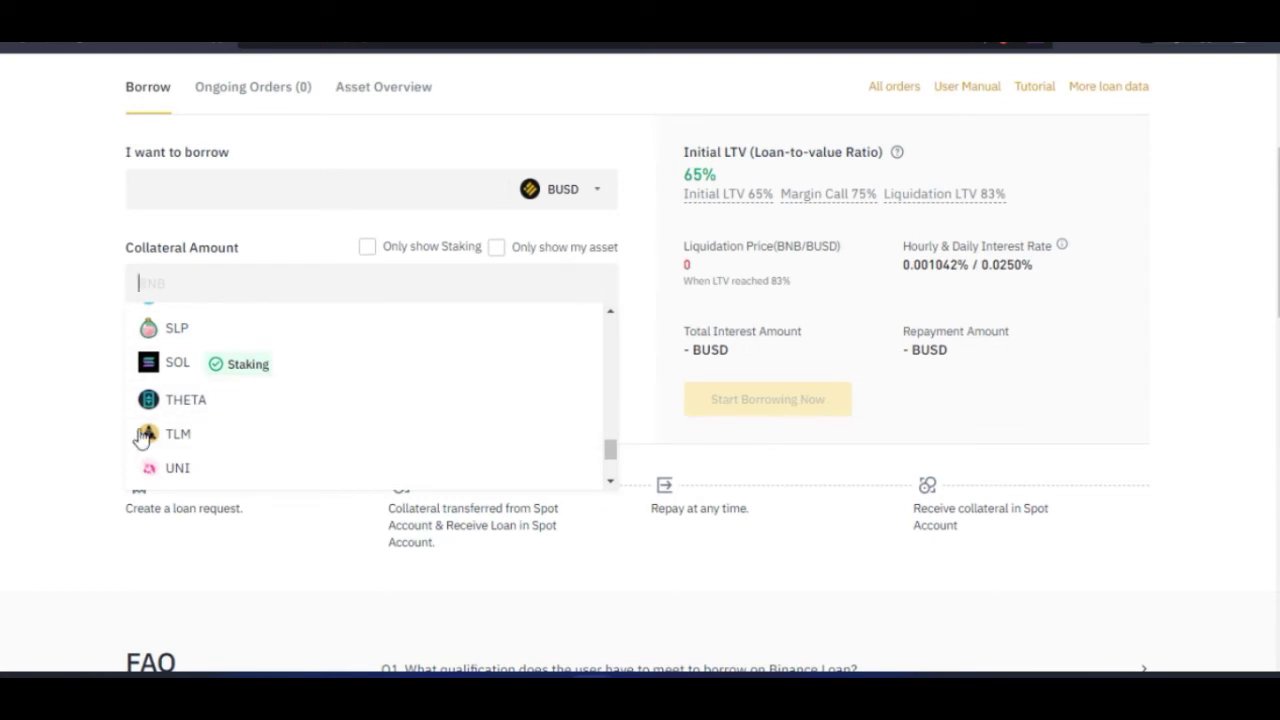
{"action": "scroll", "coordinate": [206, 400], "scroll_direction": "down", "scroll_amount": 1}
{"action": "scroll", "coordinate": [206, 420], "scroll_direction": "down", "scroll_amount": 3}
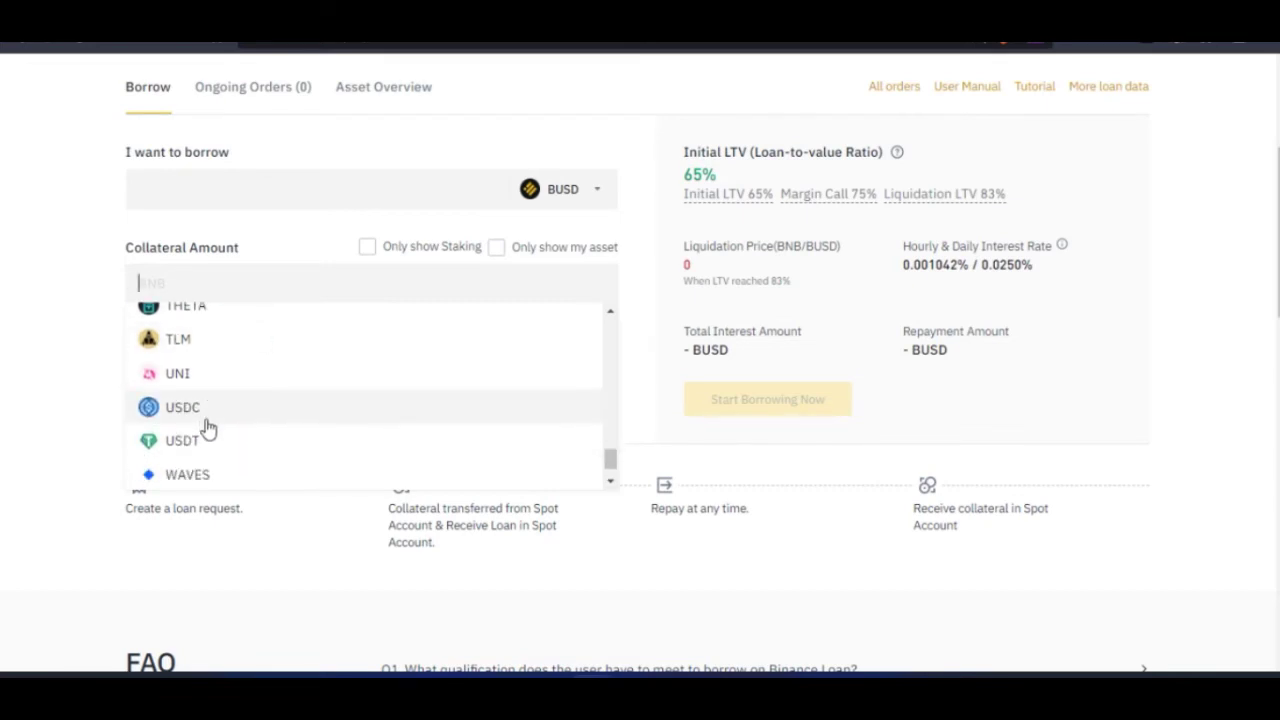
{"action": "scroll", "coordinate": [281, 455], "scroll_direction": "down", "scroll_amount": 1}
{"action": "scroll", "coordinate": [281, 455], "scroll_direction": "up", "scroll_amount": 2}
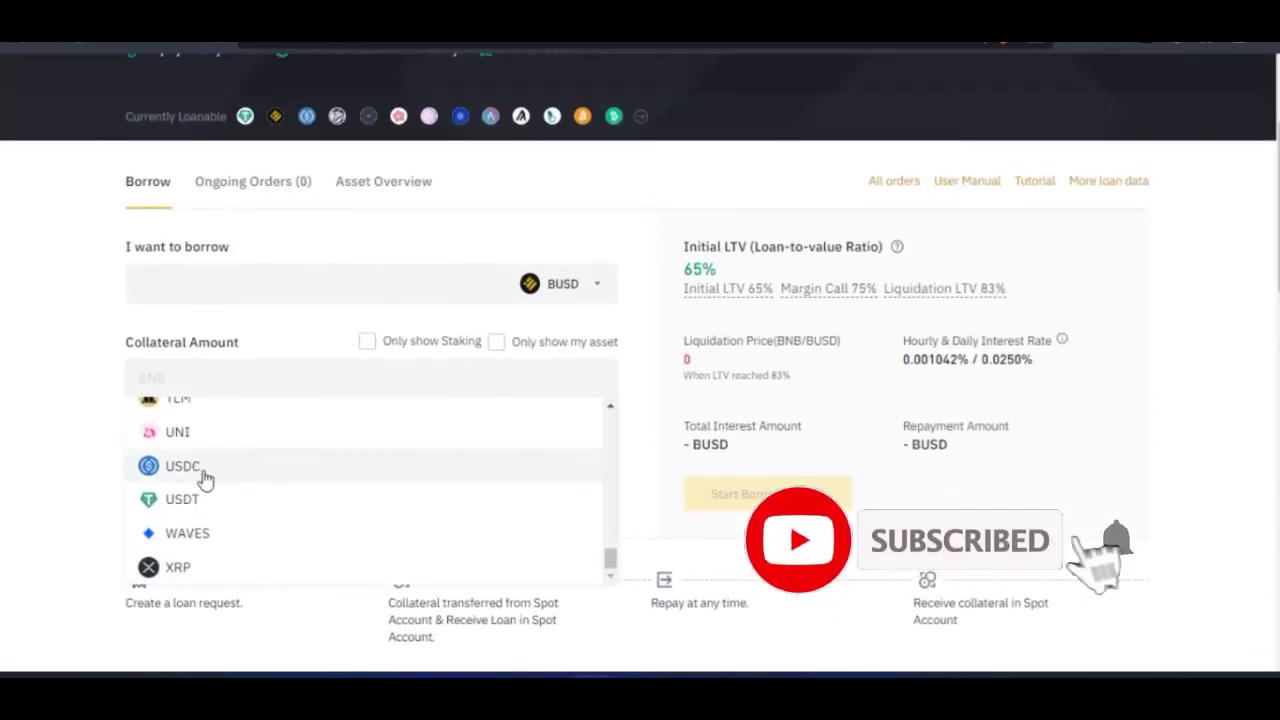
Choose the staking-enabled coin NEAR as the loan collateral.
{"action": "scroll", "coordinate": [200, 540], "scroll_direction": "up", "scroll_amount": 5}
{"action": "scroll", "coordinate": [222, 540], "scroll_direction": "up", "scroll_amount": 3}
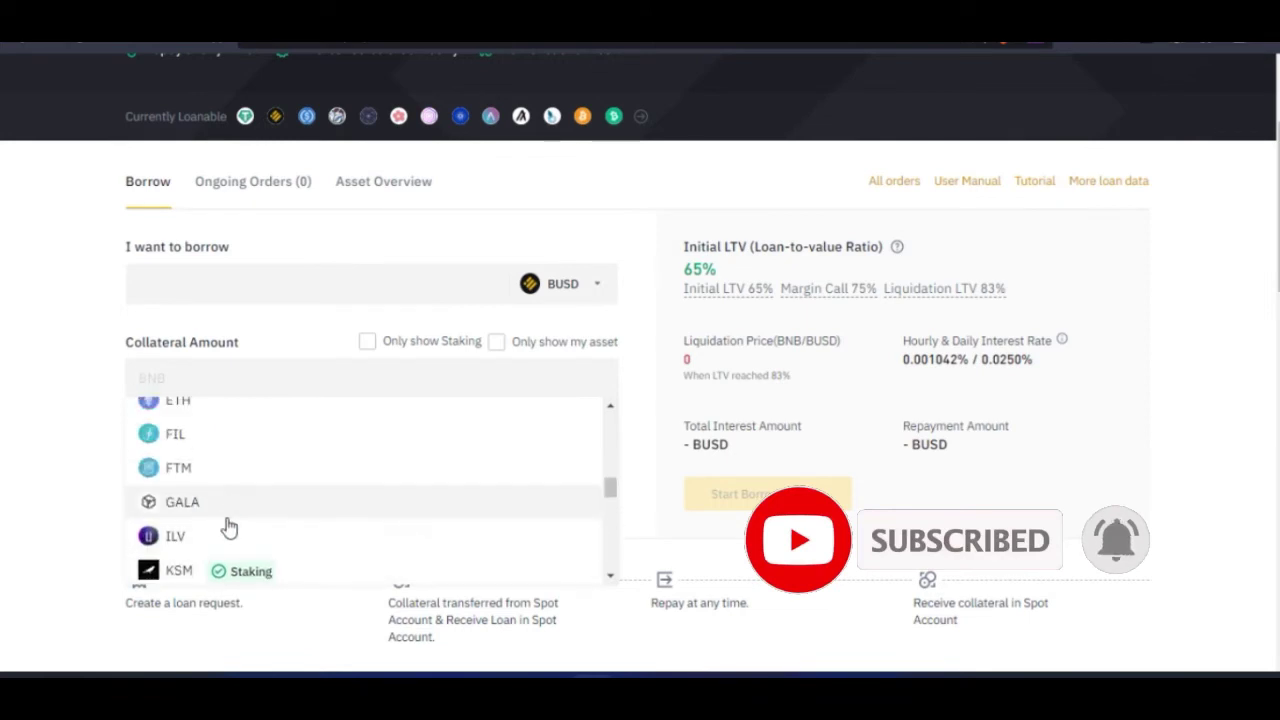
{"action": "scroll", "coordinate": [300, 525], "scroll_direction": "down", "scroll_amount": 2}
{"action": "scroll", "coordinate": [243, 509], "scroll_direction": "up", "scroll_amount": 2}
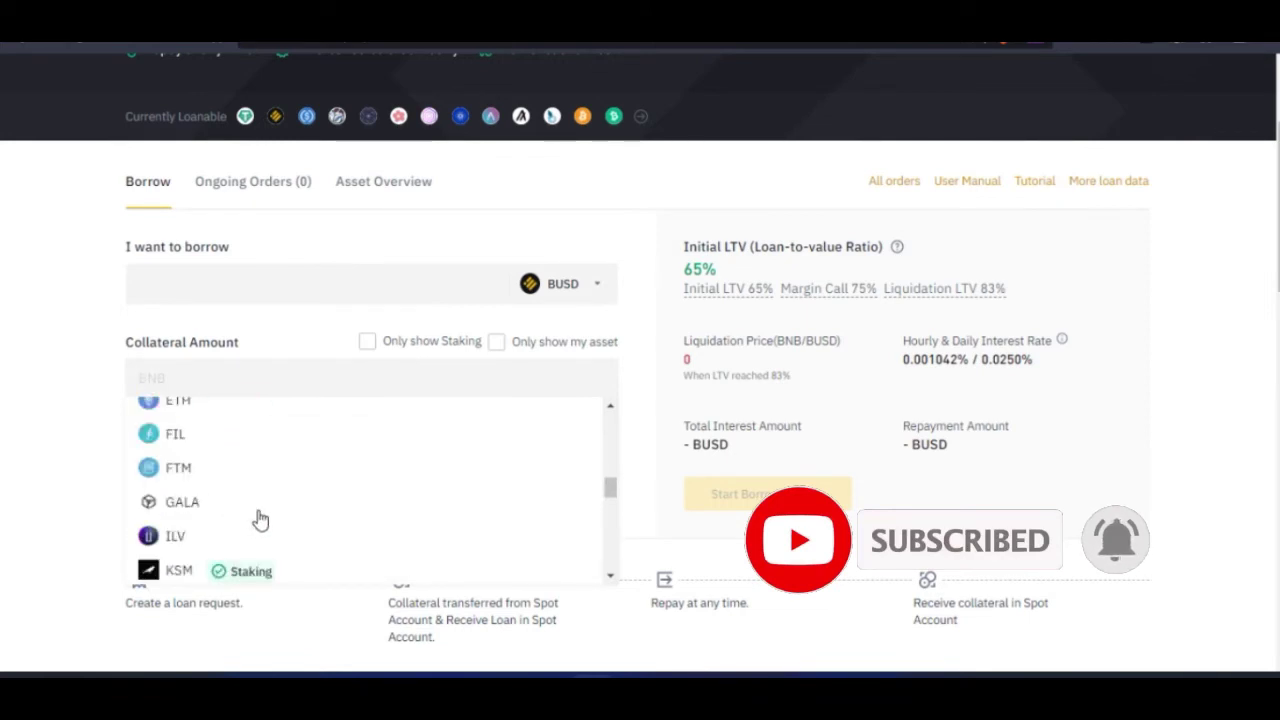
{"action": "scroll", "coordinate": [251, 543], "scroll_direction": "down", "scroll_amount": 2}
{"action": "scroll", "coordinate": [237, 550], "scroll_direction": "down", "scroll_amount": 1}
{"action": "scroll", "coordinate": [233, 522], "scroll_direction": "down", "scroll_amount": 1}
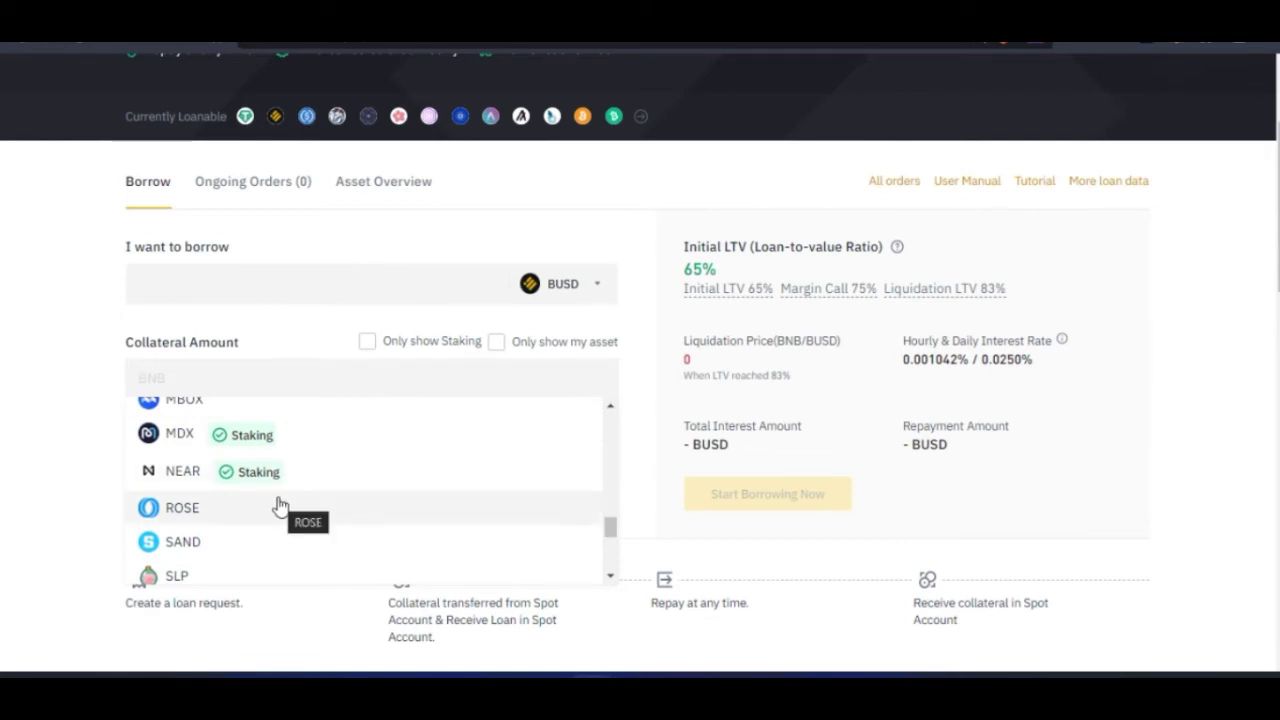
{"action": "left_click", "coordinate": [206, 472]}
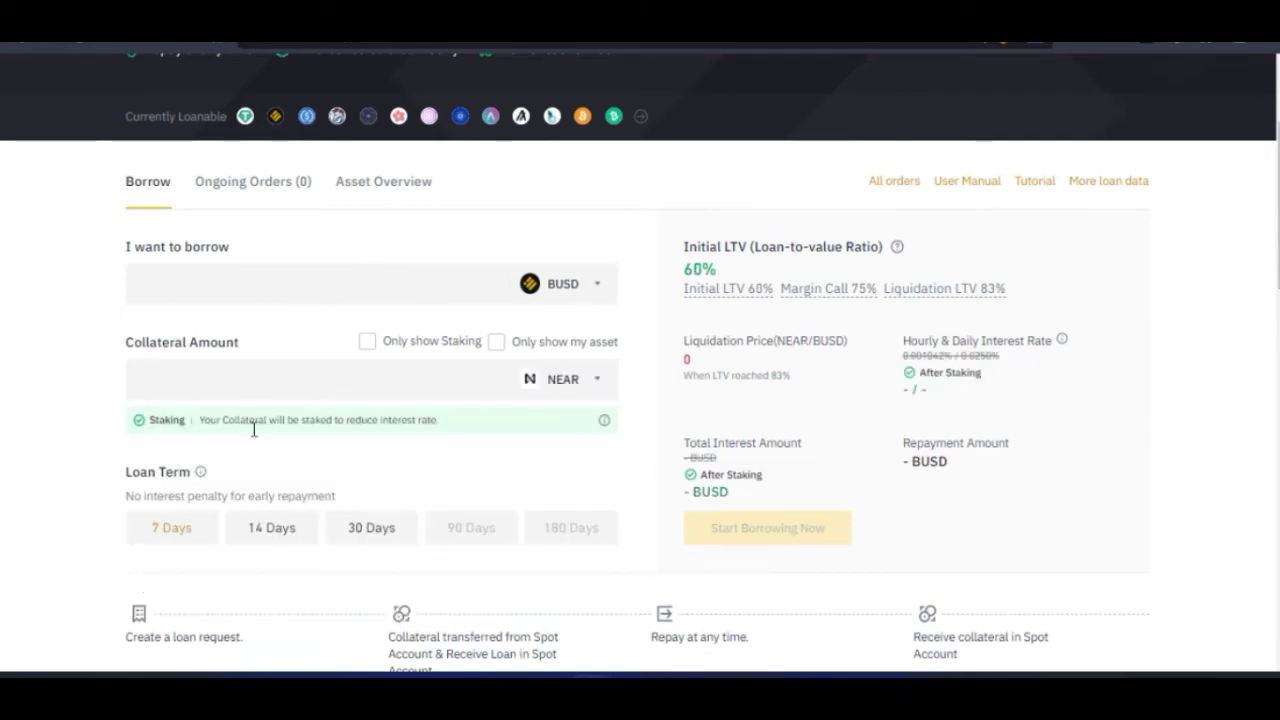
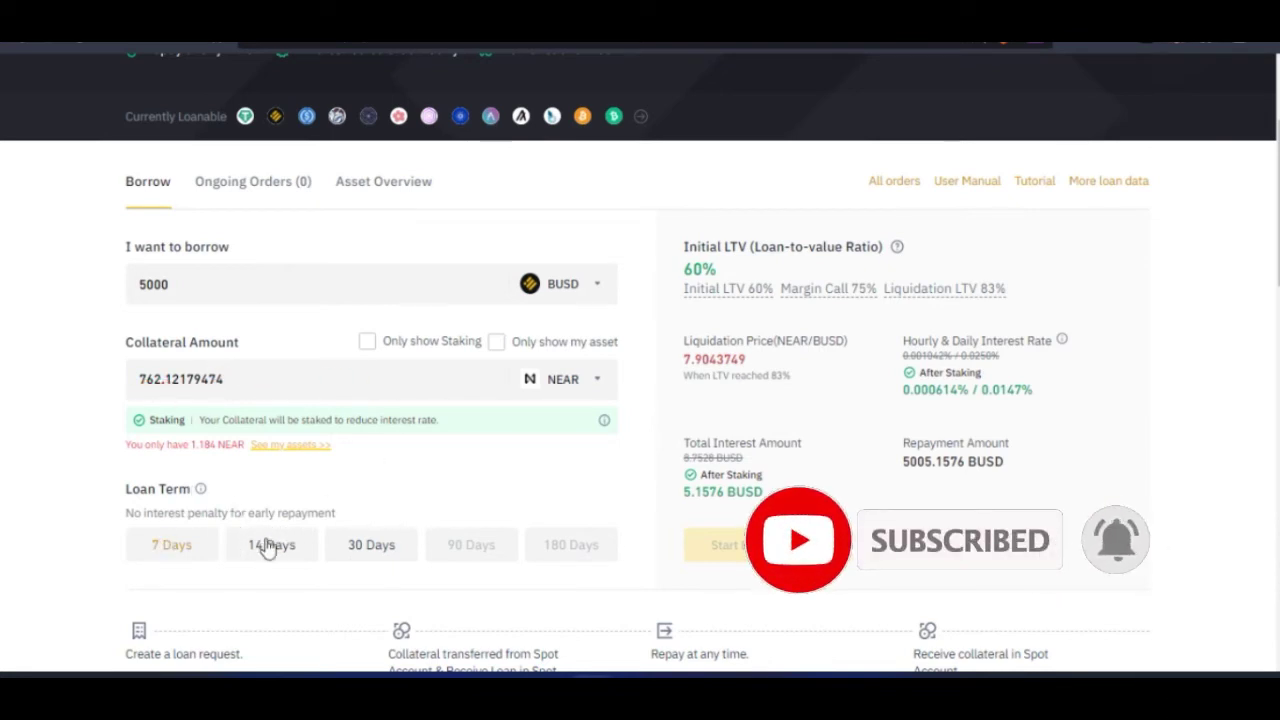
Set the loan term to 30 days for the 5000 BUSD loan.
{"action": "scroll", "coordinate": [220, 493], "scroll_direction": "down", "scroll_amount": 1}
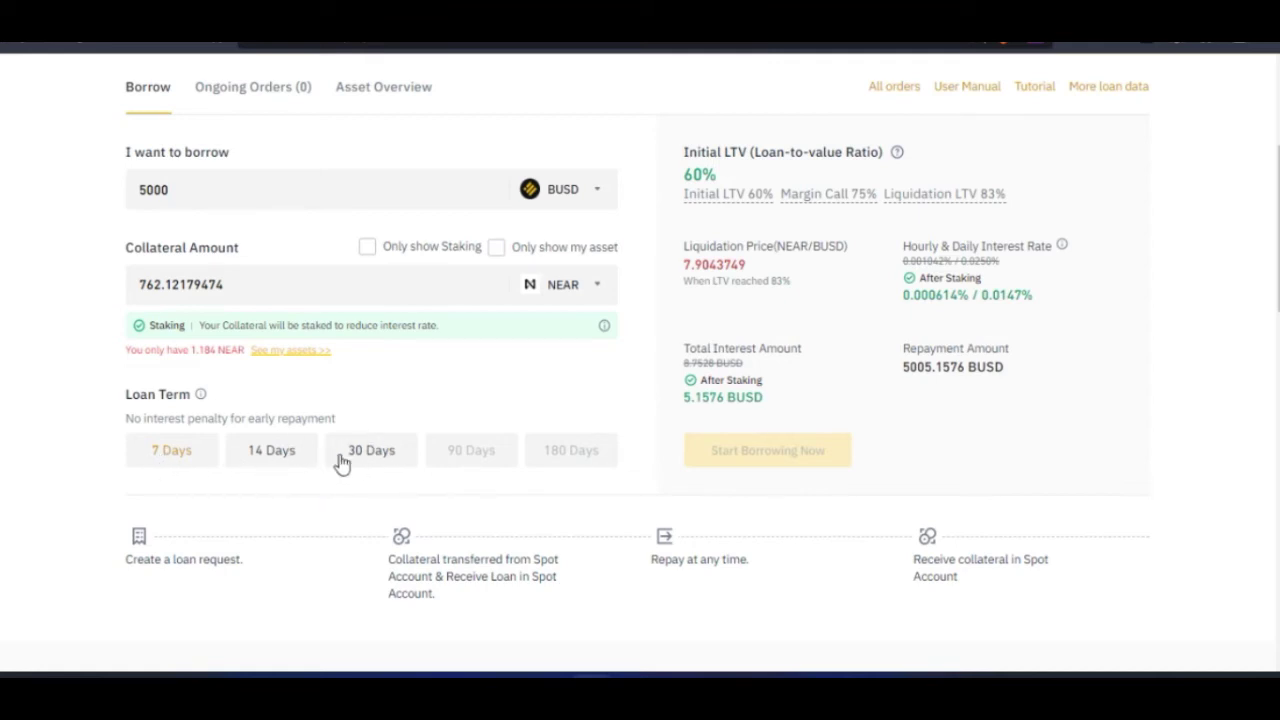
{"action": "left_click", "coordinate": [400, 459]}
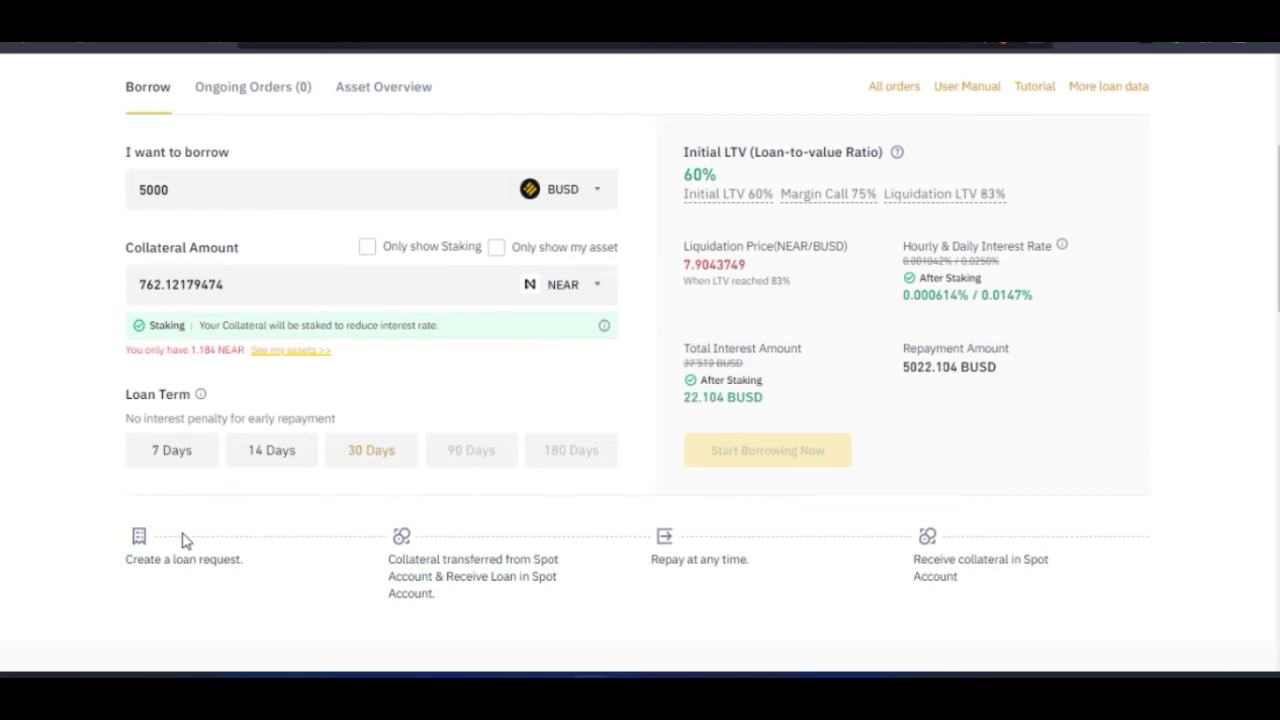
{"action": "scroll", "coordinate": [560, 490], "scroll_direction": "up", "scroll_amount": 1}
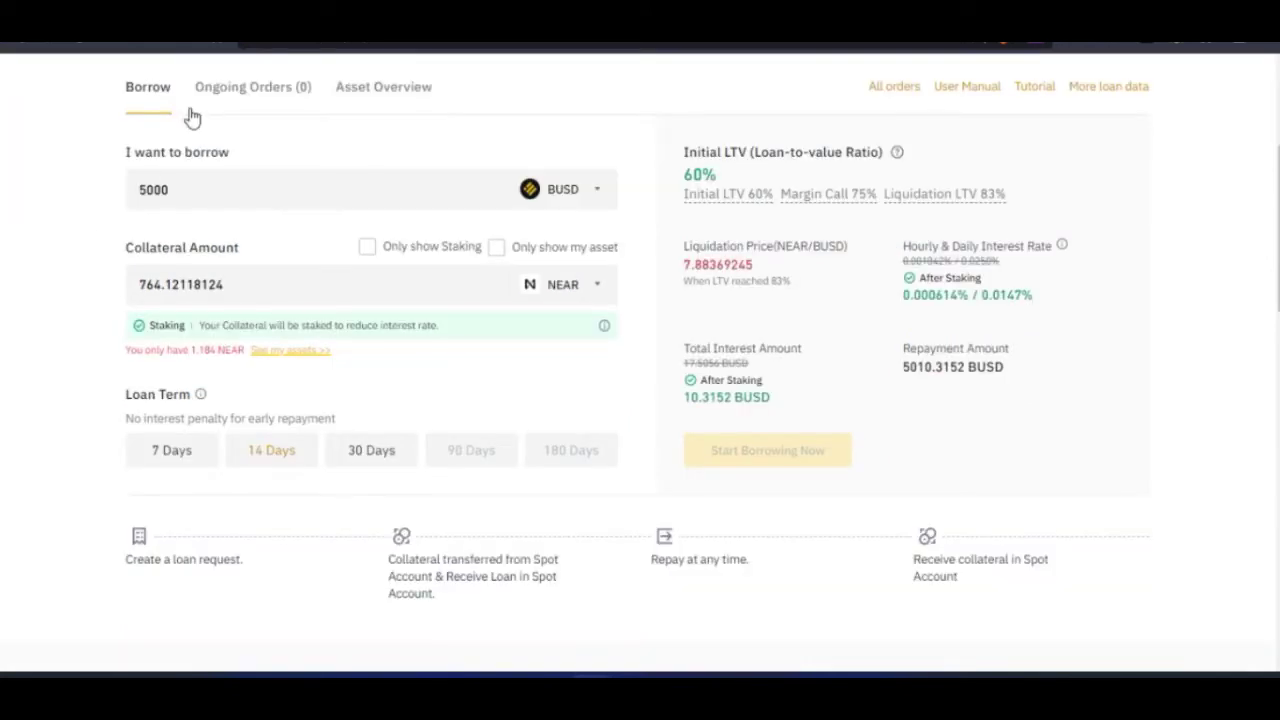
Check the borrow and collateral amounts of the NEAR-backed loan and set its term to 30 days.
{"action": "left_click_drag", "start_coordinate": [206, 191], "coordinate": [107, 195]}
{"action": "left_click", "coordinate": [201, 183]}
{"action": "left_click_drag", "start_coordinate": [246, 287], "coordinate": [110, 293]}
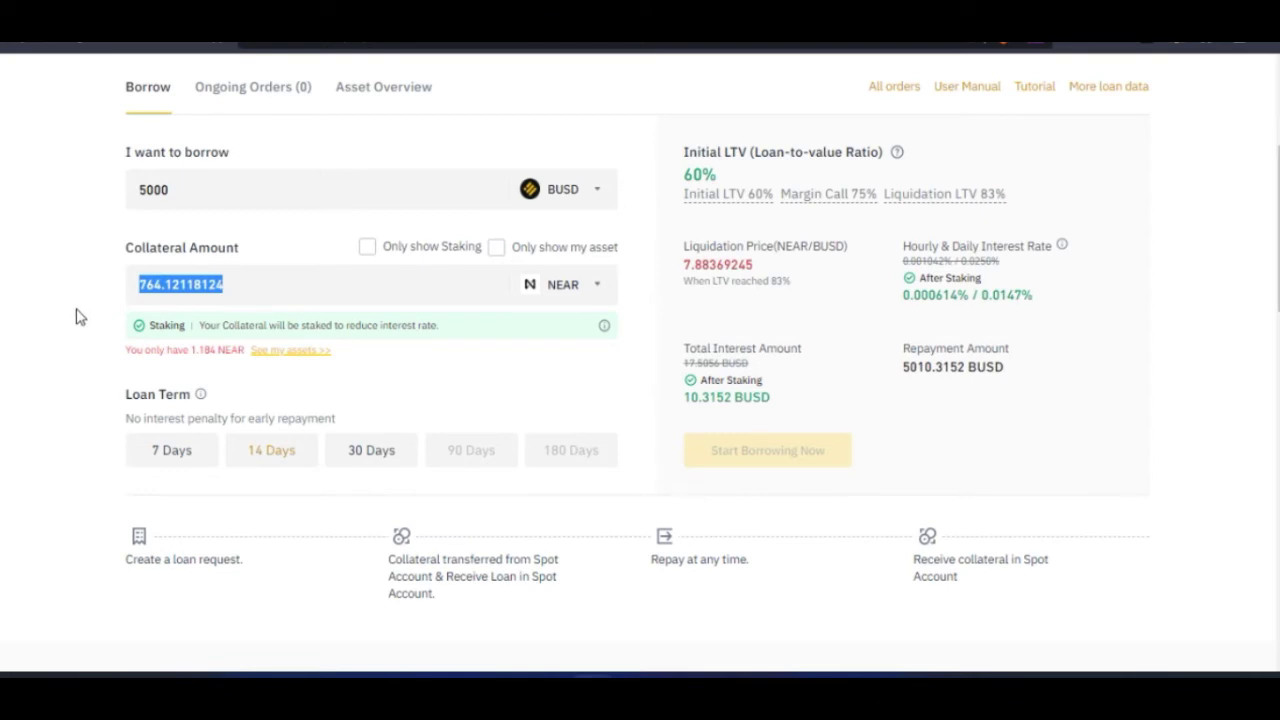
{"action": "left_click", "coordinate": [80, 316]}
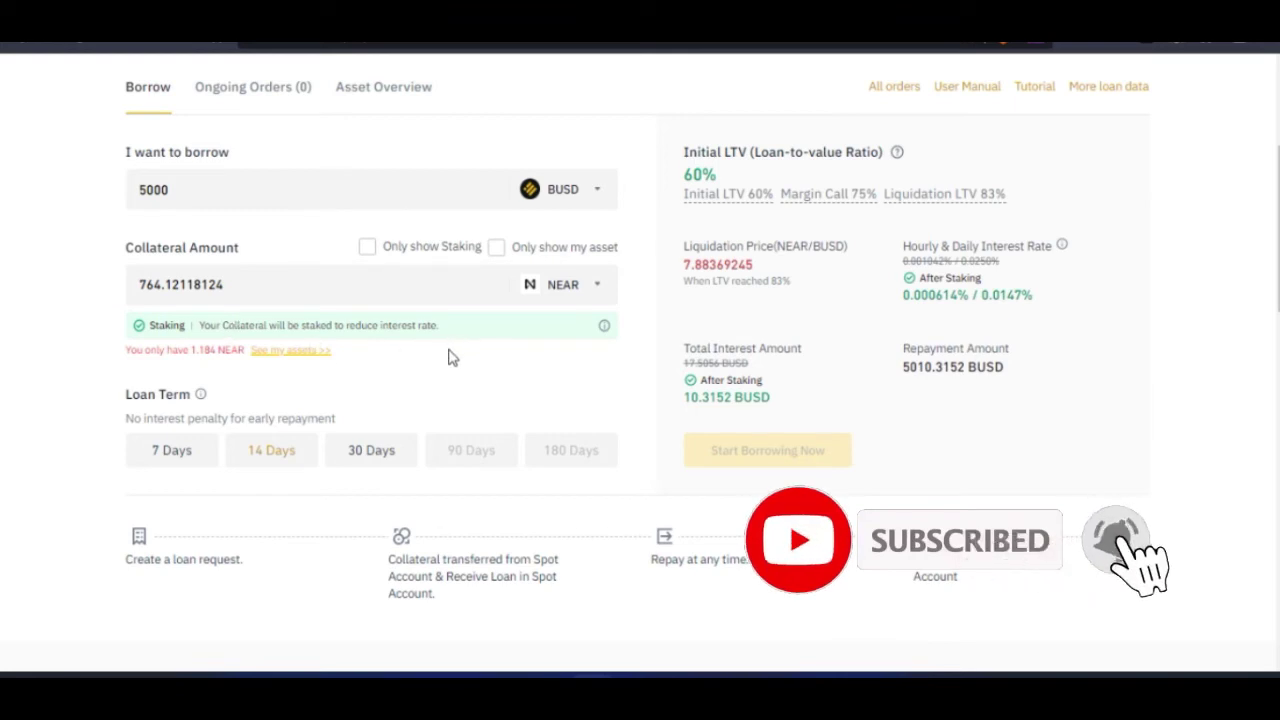
{"action": "left_click", "coordinate": [360, 458]}
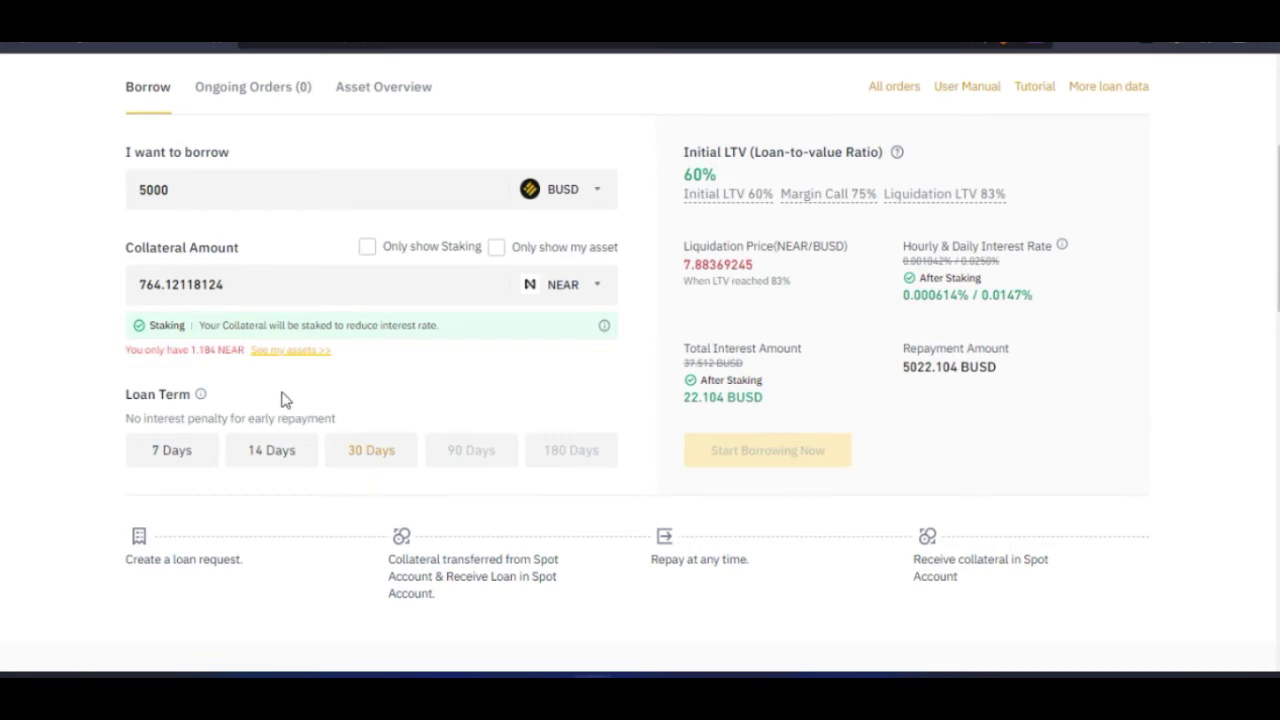
Change the collateral coin to BNB for the 5000 BUSD loan.
{"action": "left_click", "coordinate": [586, 288]}
{"action": "scroll", "coordinate": [330, 425], "scroll_direction": "up", "scroll_amount": 5}
{"action": "scroll", "coordinate": [203, 414], "scroll_direction": "up", "scroll_amount": 5}
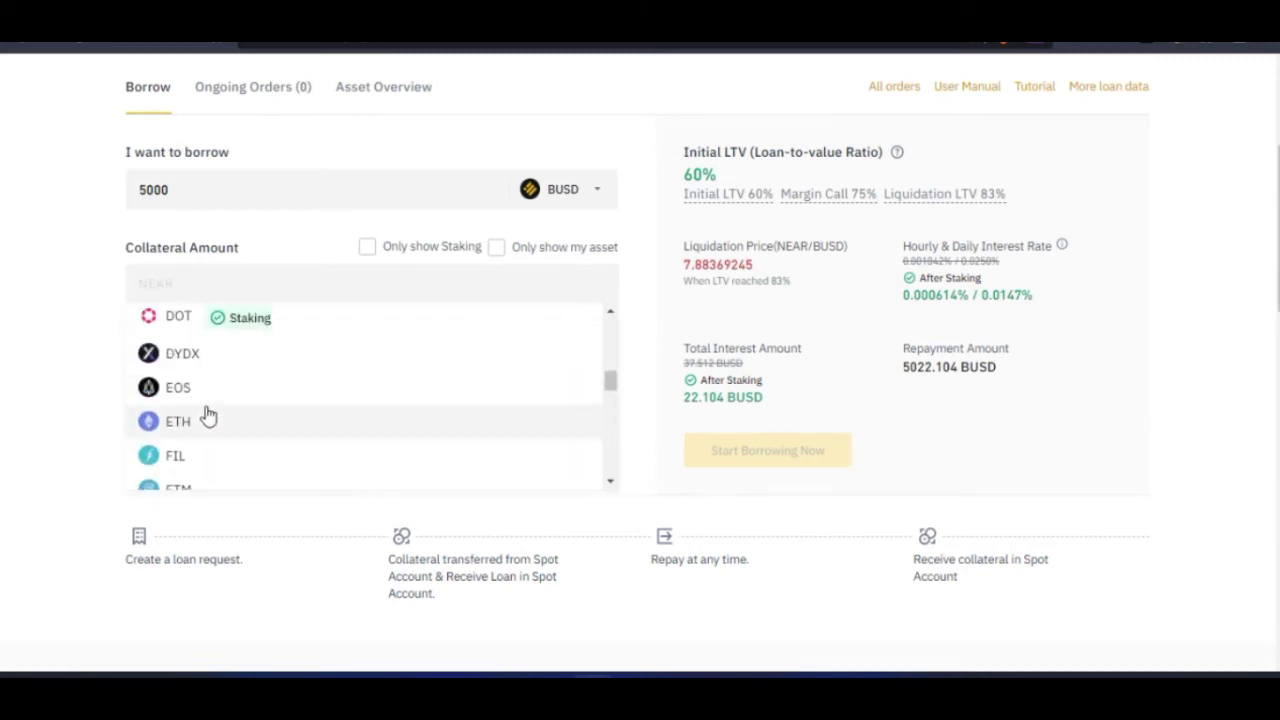
{"action": "scroll", "coordinate": [204, 375], "scroll_direction": "down", "scroll_amount": 2}
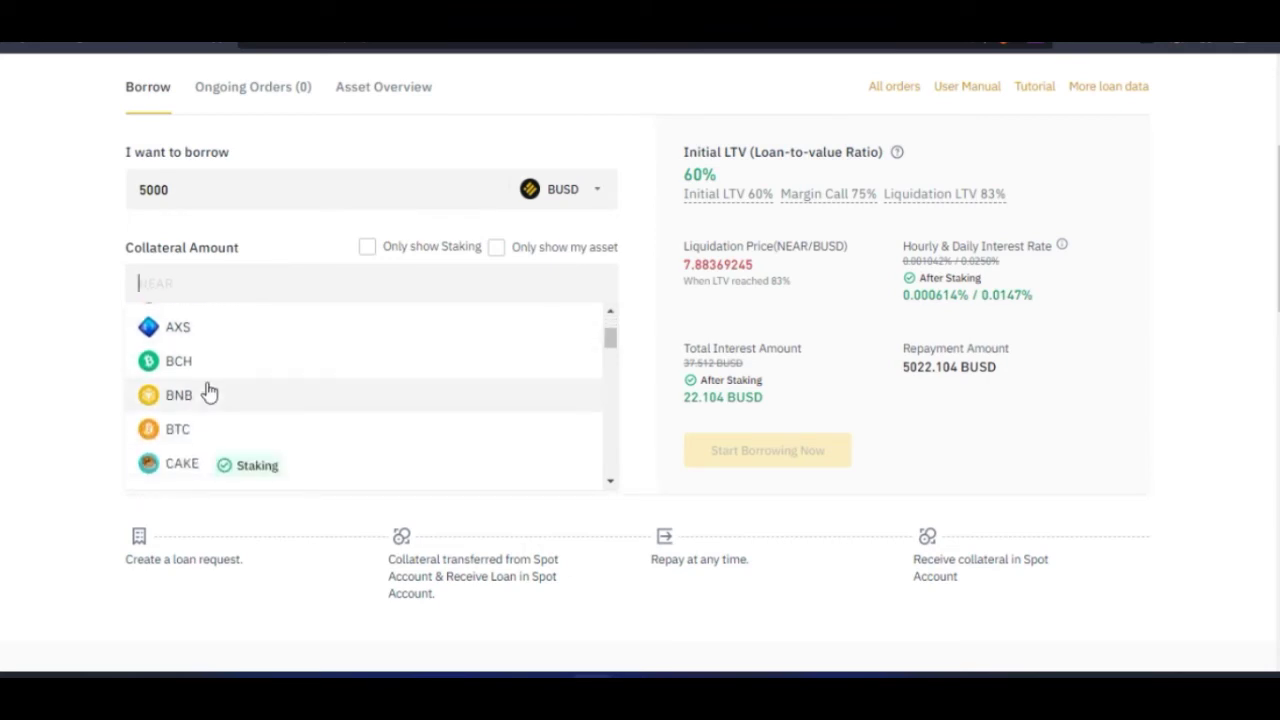
{"action": "left_click", "coordinate": [186, 401]}
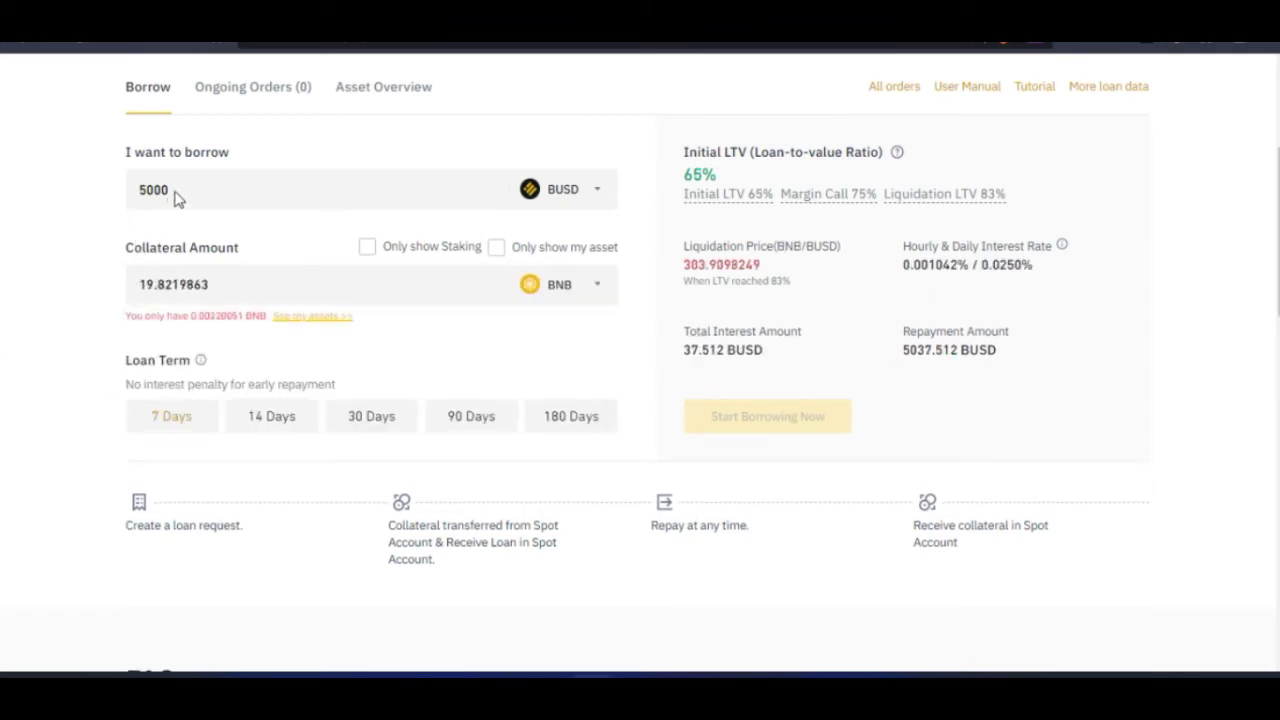
{"action": "left_click_drag", "start_coordinate": [185, 189], "coordinate": [122, 193]}
{"action": "left_click", "coordinate": [71, 290]}
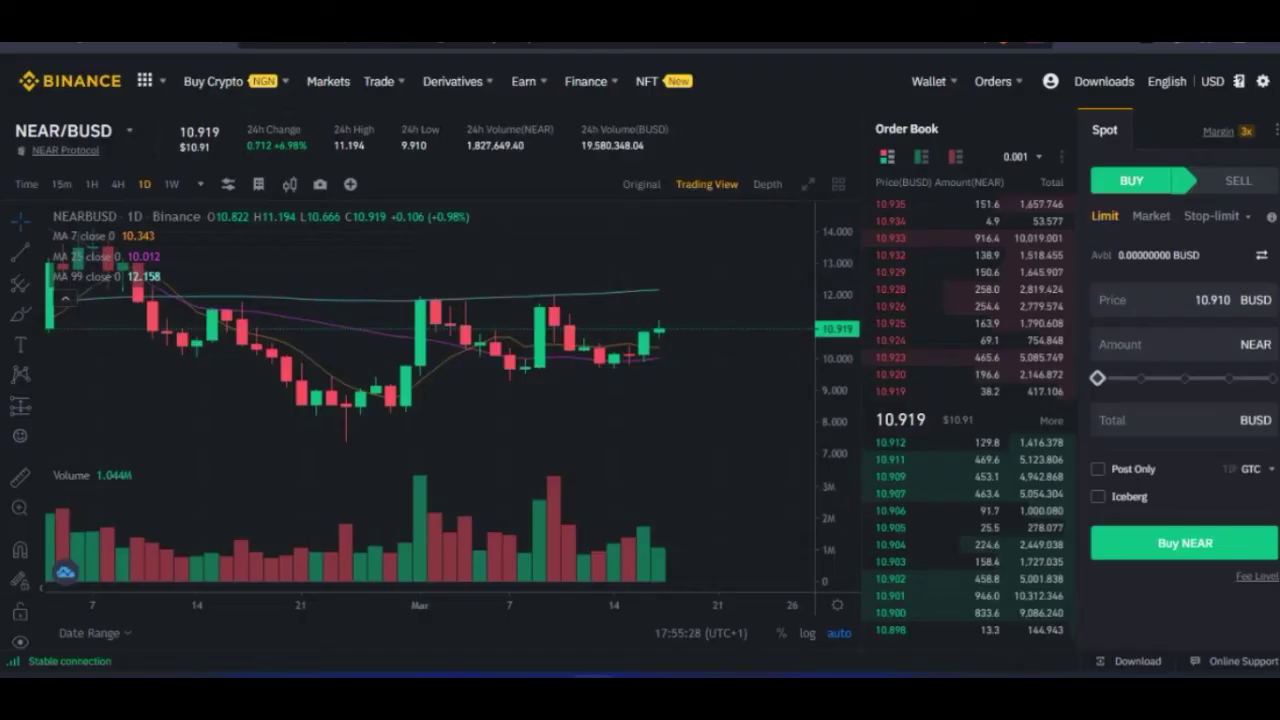
Open the Binance homepage and look through the content further down the page.
{"action": "left_click", "coordinate": [290, 46]}
{"action": "left_click", "coordinate": [58, 88]}
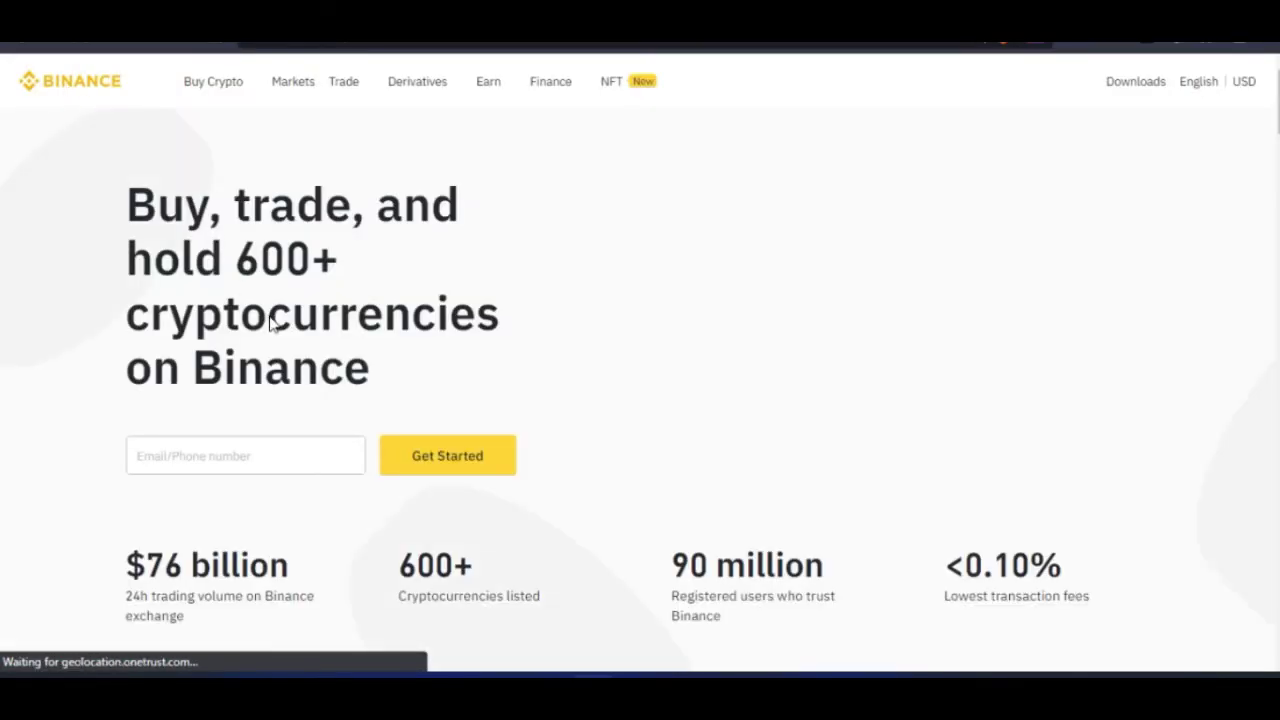
{"action": "scroll", "coordinate": [271, 322], "scroll_direction": "down", "scroll_amount": 5}
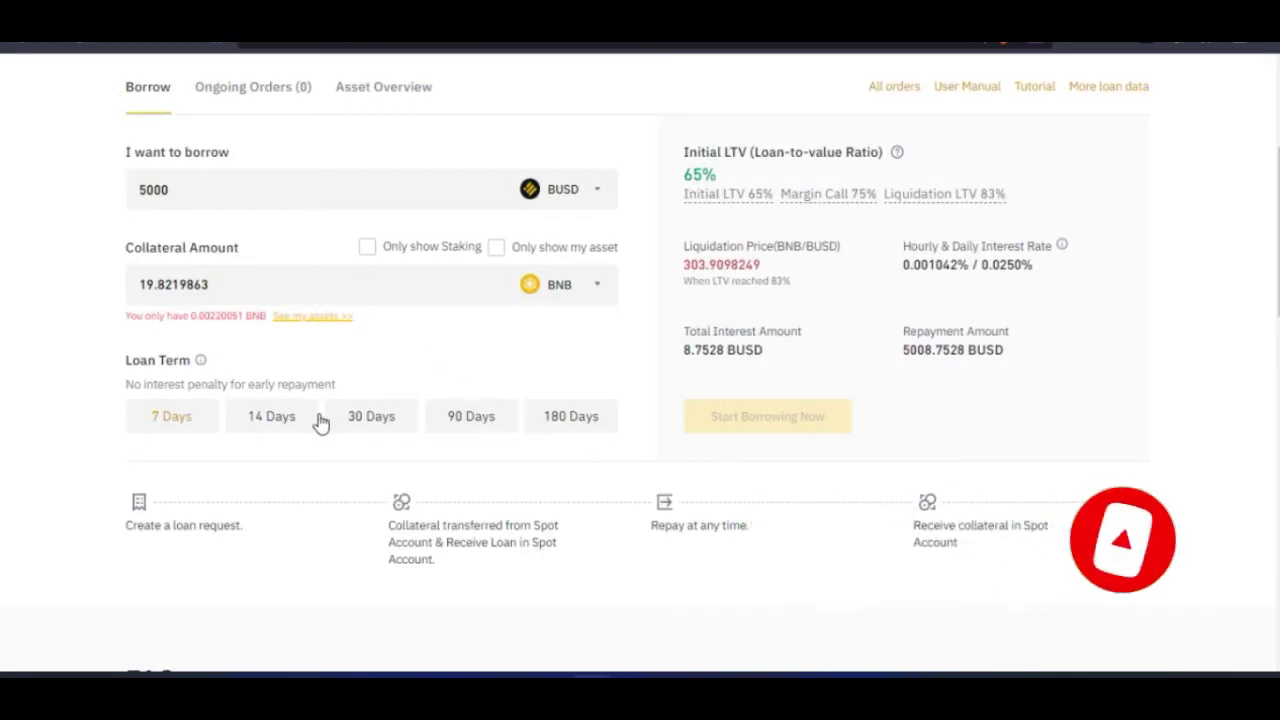
Check the BNB/BUSD liquidation price and set the loan term to 180 days.
{"action": "left_click_drag", "start_coordinate": [766, 270], "coordinate": [688, 272]}
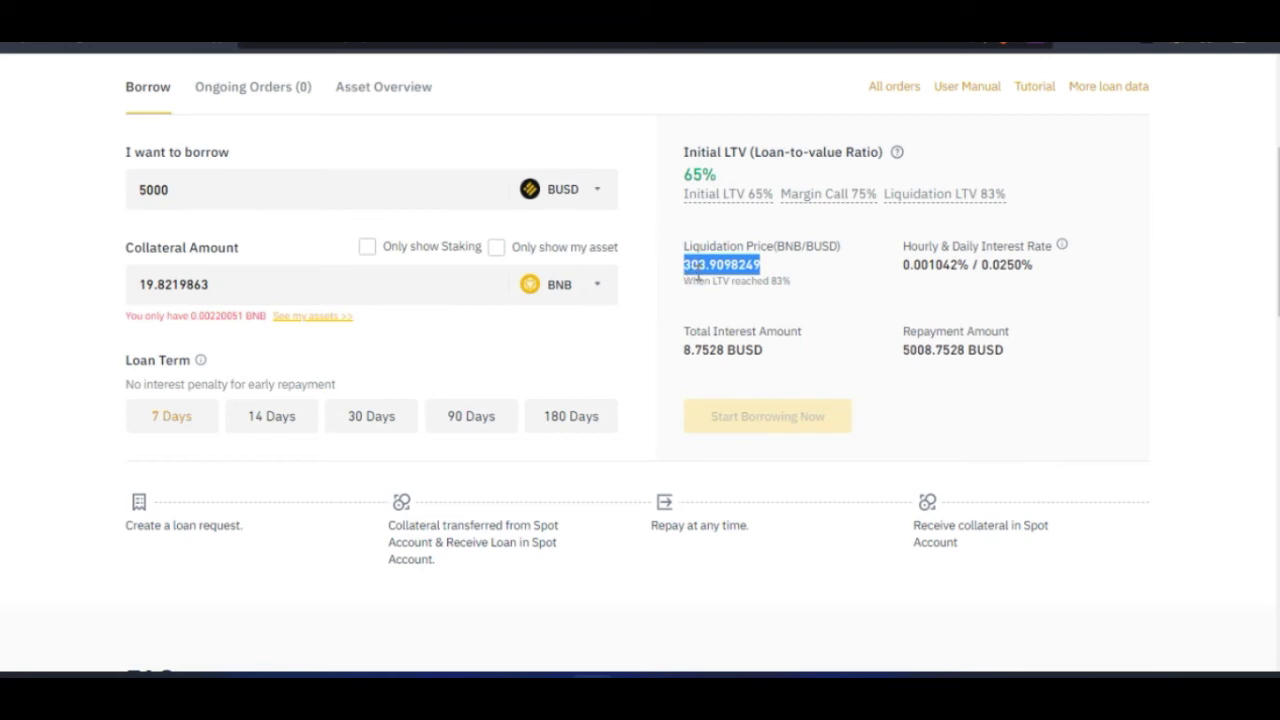
{"action": "left_click", "coordinate": [708, 280]}
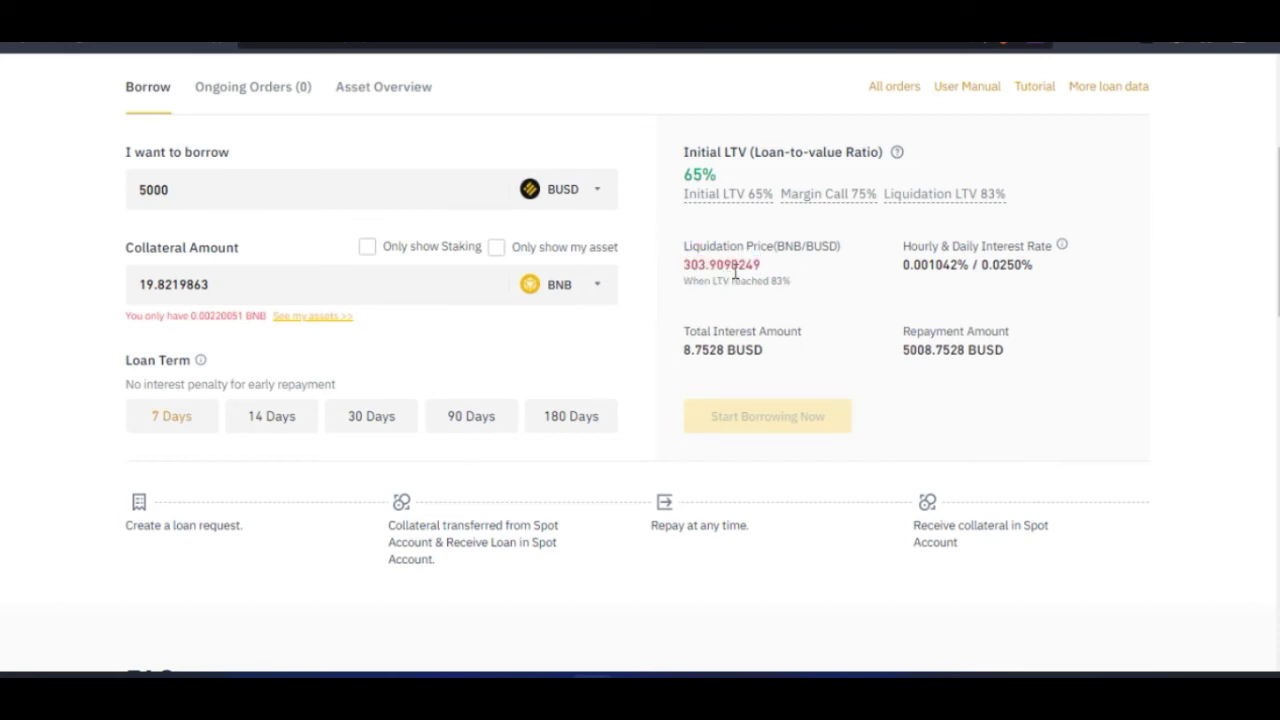
{"action": "left_click", "coordinate": [566, 417]}
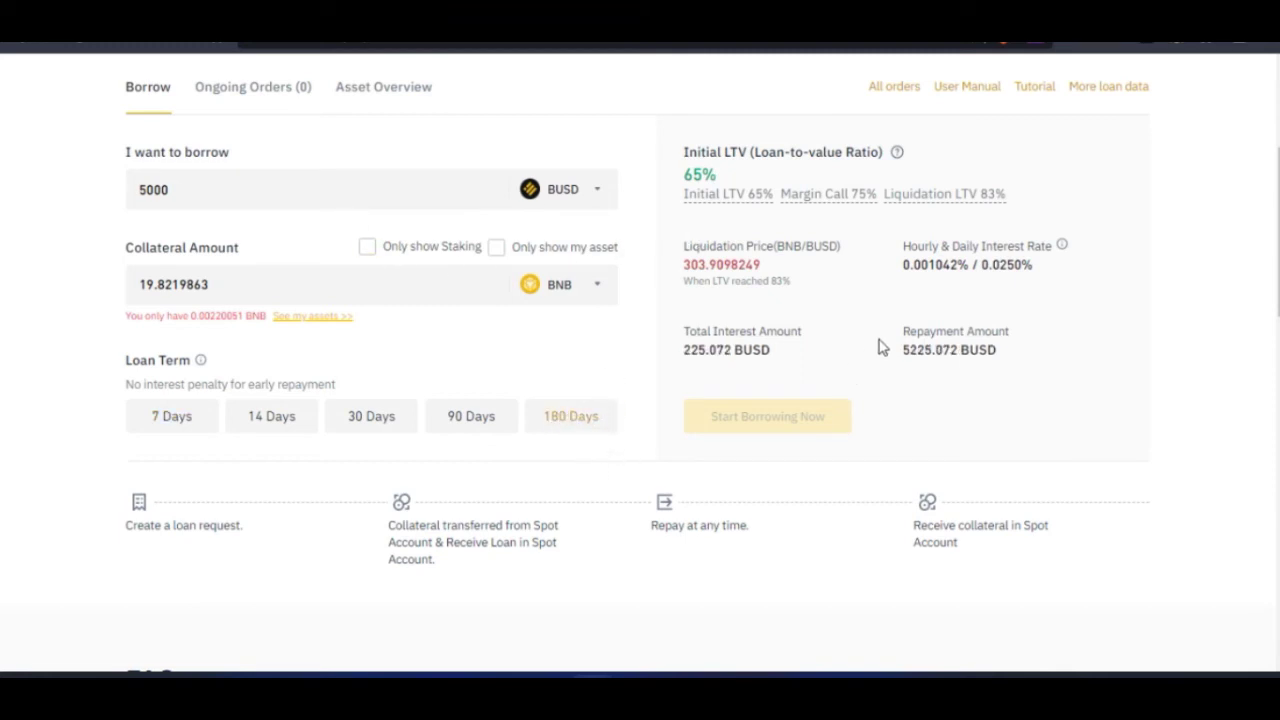
Examine the hourly and daily interest rate and the total interest amount for the 180-day loan.
{"action": "left_click_drag", "start_coordinate": [904, 266], "coordinate": [1038, 272]}
{"action": "left_click", "coordinate": [947, 274]}
{"action": "left_click_drag", "start_coordinate": [903, 277], "coordinate": [991, 268]}
{"action": "left_click", "coordinate": [1010, 270]}
{"action": "mouse_move", "coordinate": [969, 264]}
{"action": "left_mouse_down"}
{"action": "mouse_move", "coordinate": [886, 277]}
{"action": "mouse_move", "coordinate": [967, 268]}
{"action": "left_mouse_up"}
{"action": "left_click", "coordinate": [1005, 268]}
{"action": "left_click_drag", "start_coordinate": [686, 349], "coordinate": [710, 349]}
{"action": "left_click", "coordinate": [750, 347]}
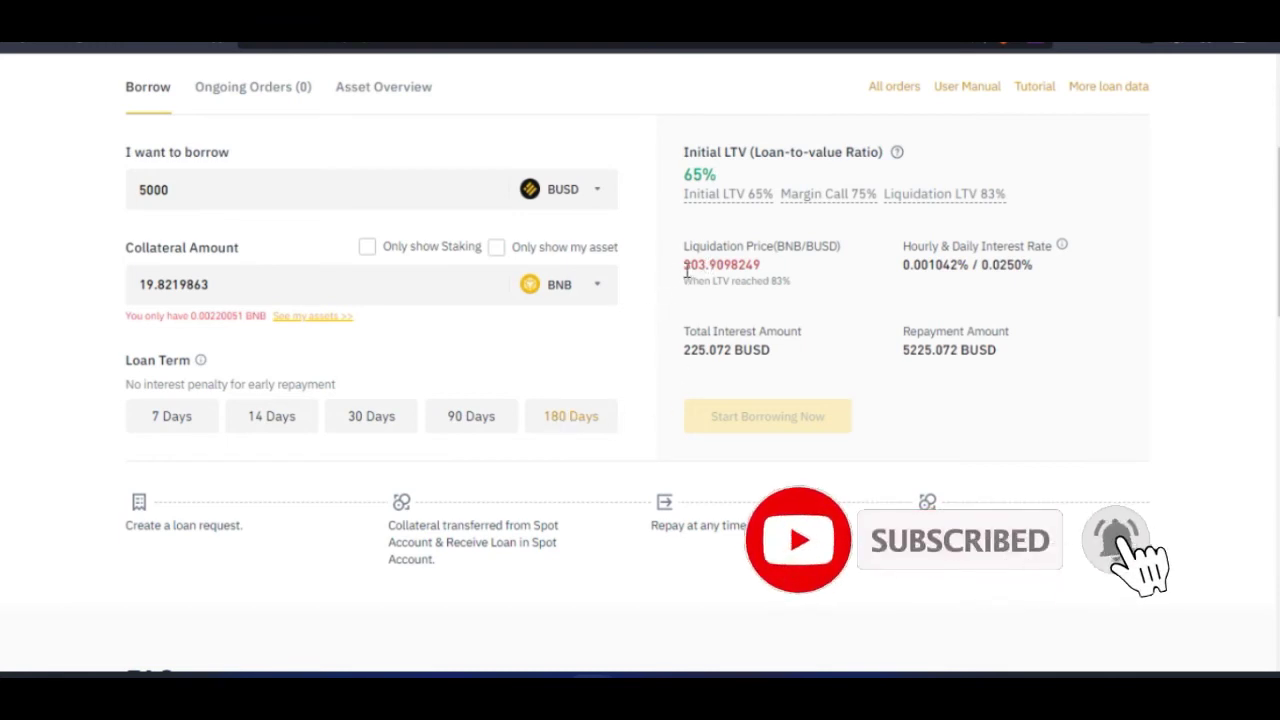
Examine the BNB/BUSD liquidation price for the 180-day loan.
{"action": "left_click_drag", "start_coordinate": [686, 268], "coordinate": [766, 274]}
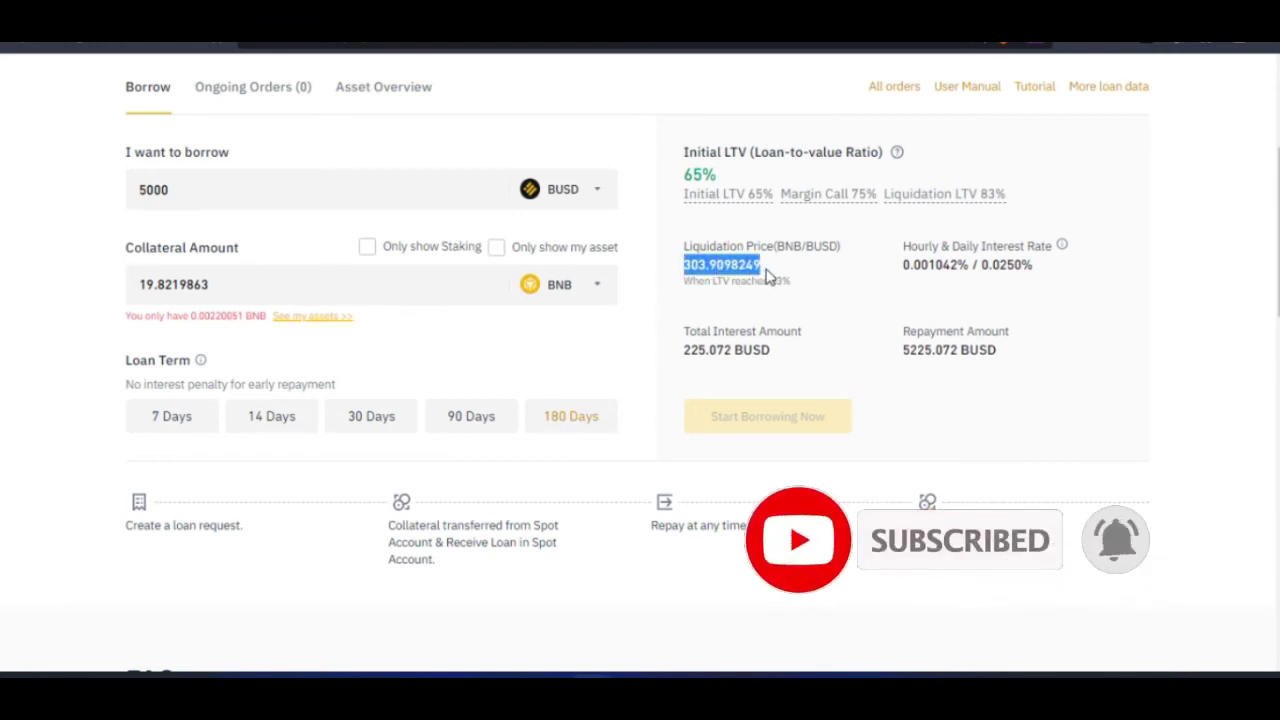
{"action": "left_click", "coordinate": [690, 266]}
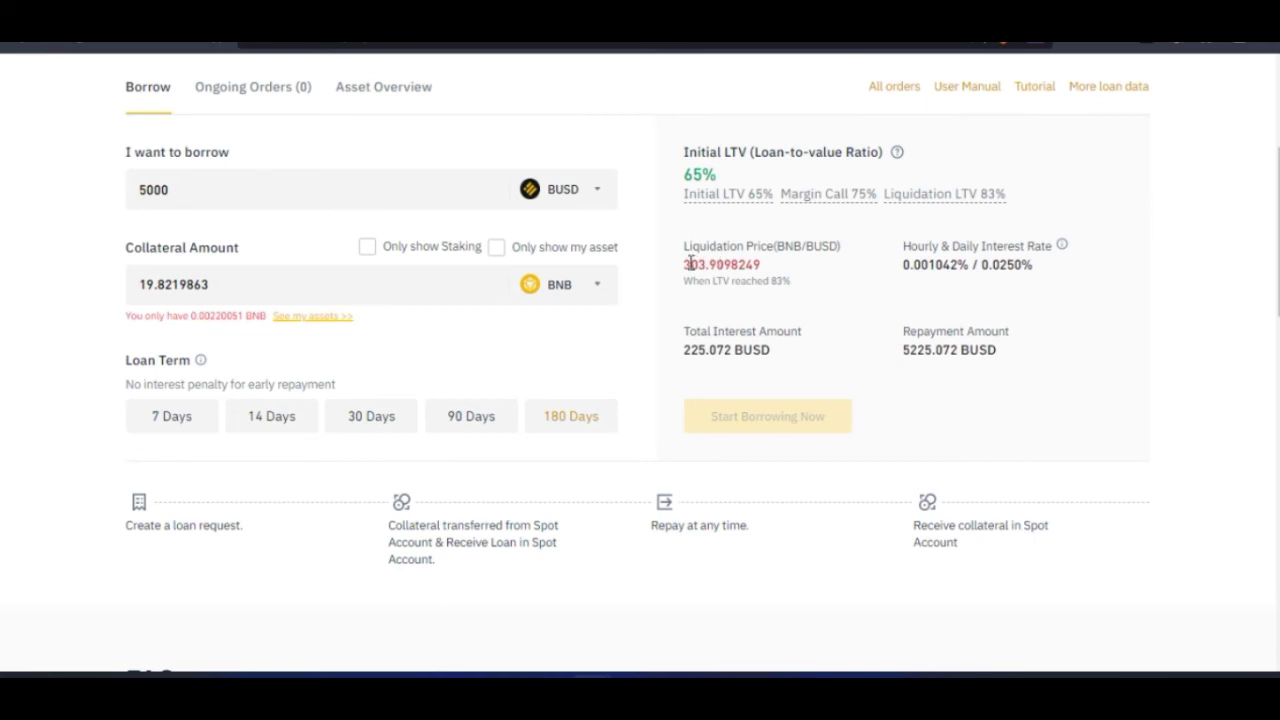
{"action": "left_click_drag", "start_coordinate": [685, 262], "coordinate": [766, 268]}
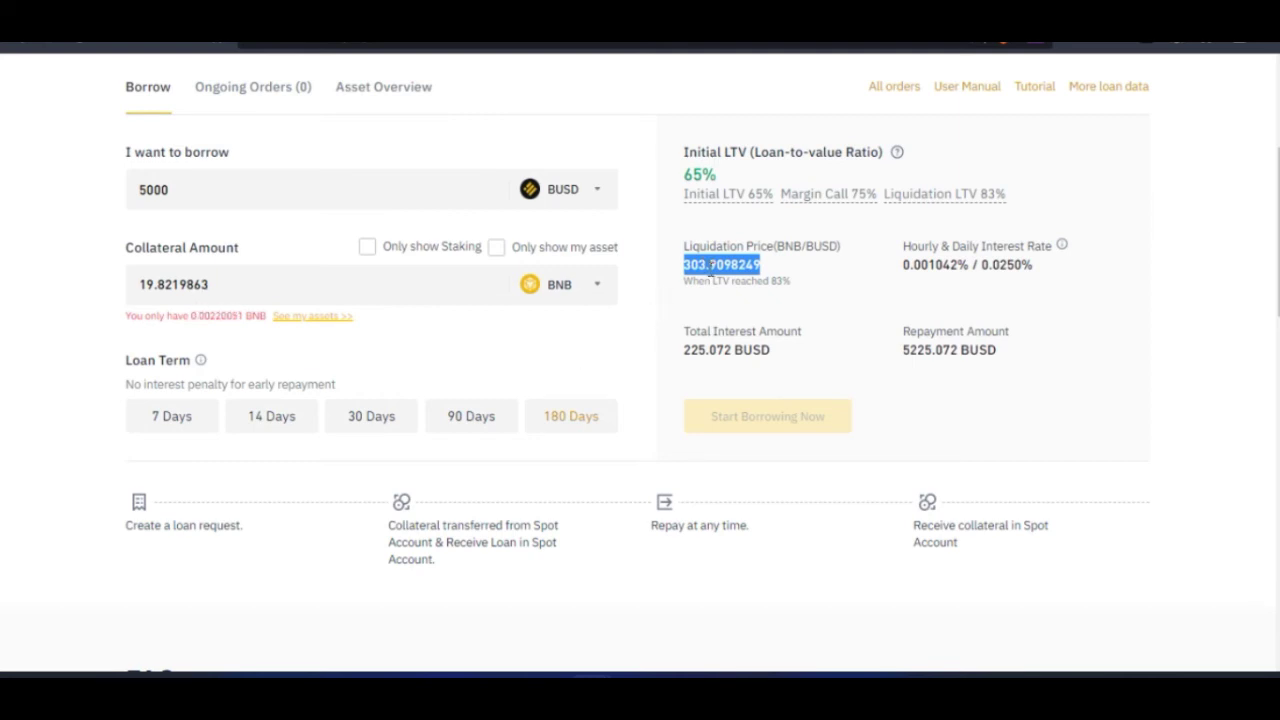
{"action": "left_click", "coordinate": [731, 292]}
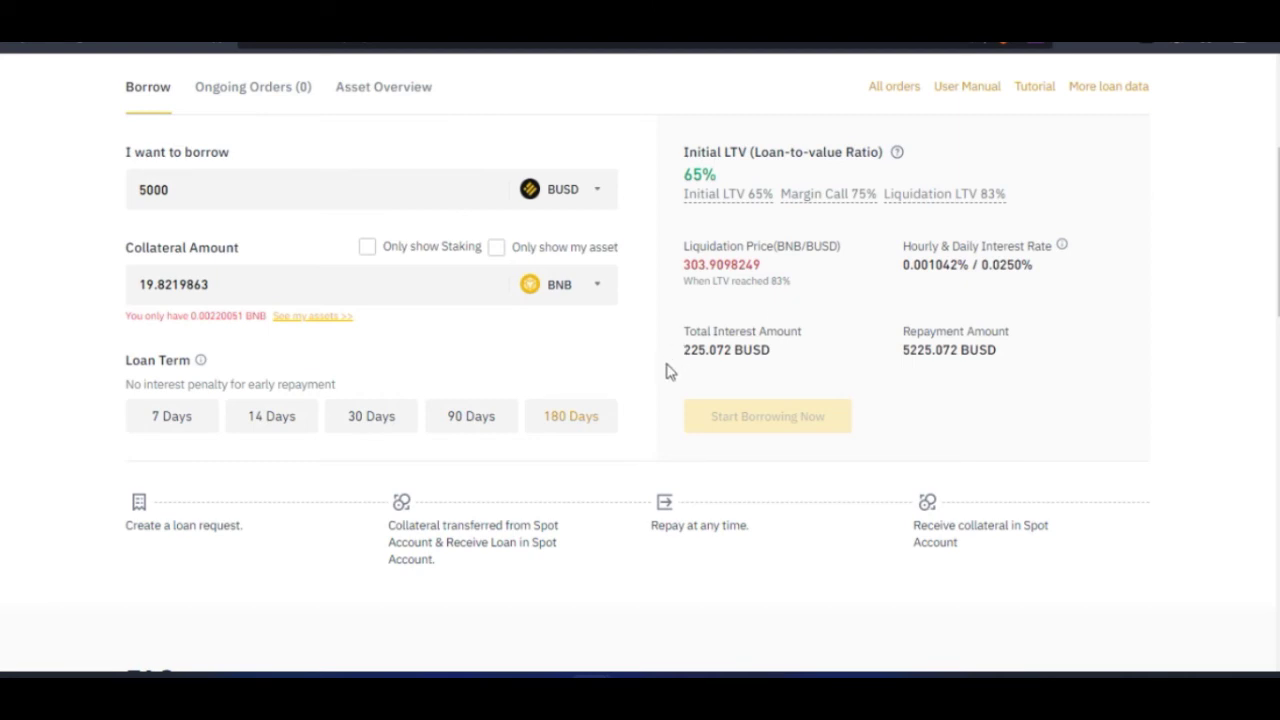
{"action": "scroll", "coordinate": [670, 372], "scroll_direction": "up", "scroll_amount": 2}
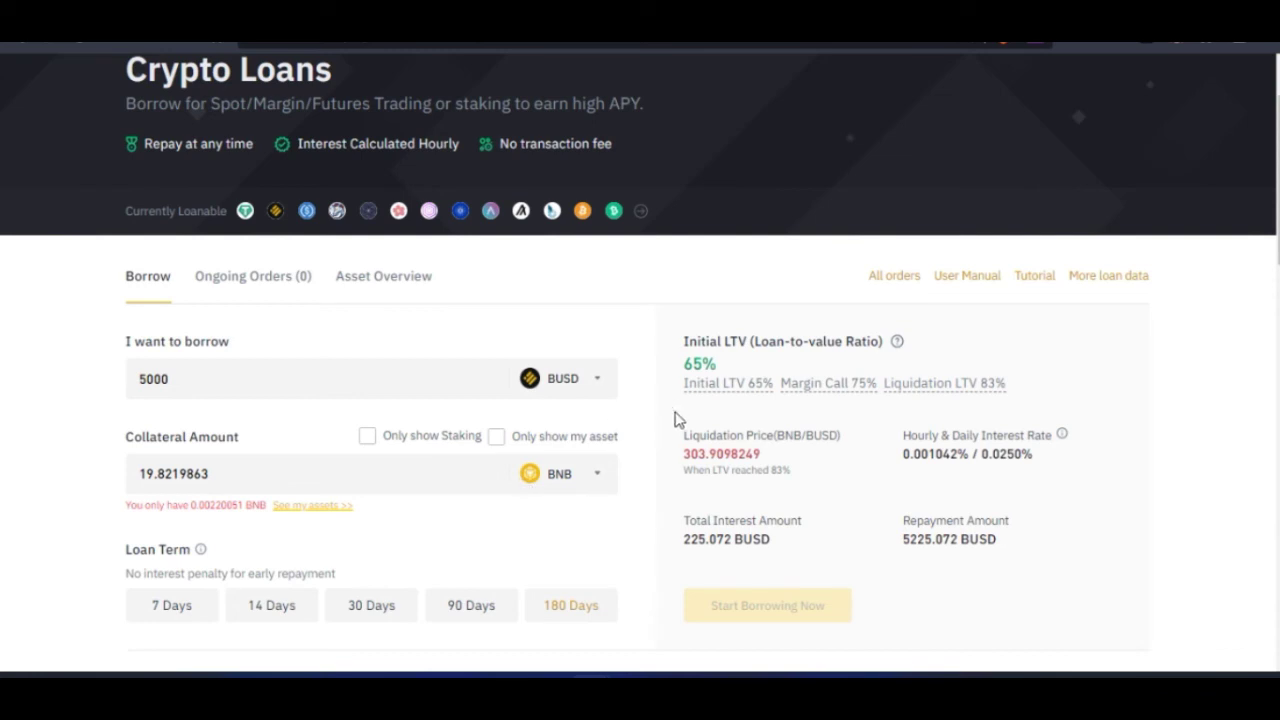
Compare the 5000 BUSD borrow amount with the total interest amount over the 180-day term.
{"action": "double_click", "coordinate": [149, 378]}
{"action": "left_click", "coordinate": [206, 381]}
{"action": "key", "text": "ctrl+a"}
{"action": "left_click", "coordinate": [100, 403]}
{"action": "scroll", "coordinate": [166, 413], "scroll_direction": "down", "scroll_amount": 1}
{"action": "left_click_drag", "start_coordinate": [183, 286], "coordinate": [115, 303]}
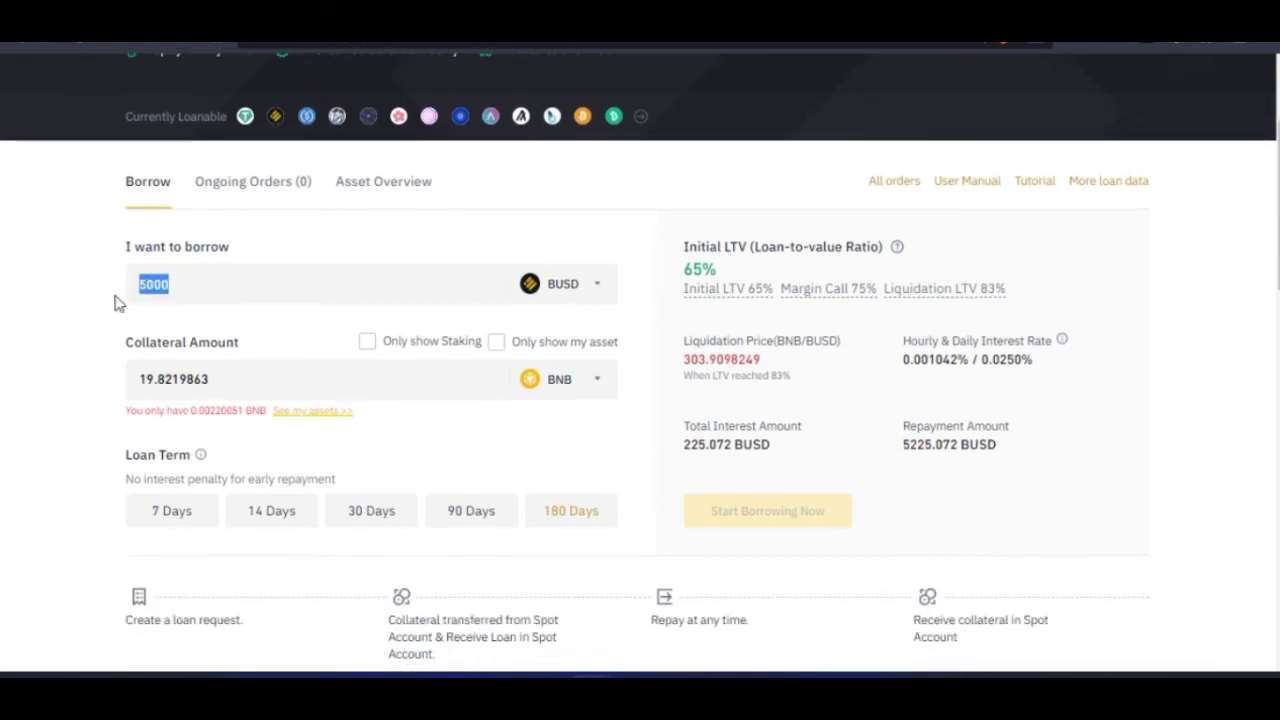
{"action": "left_click", "coordinate": [184, 289]}
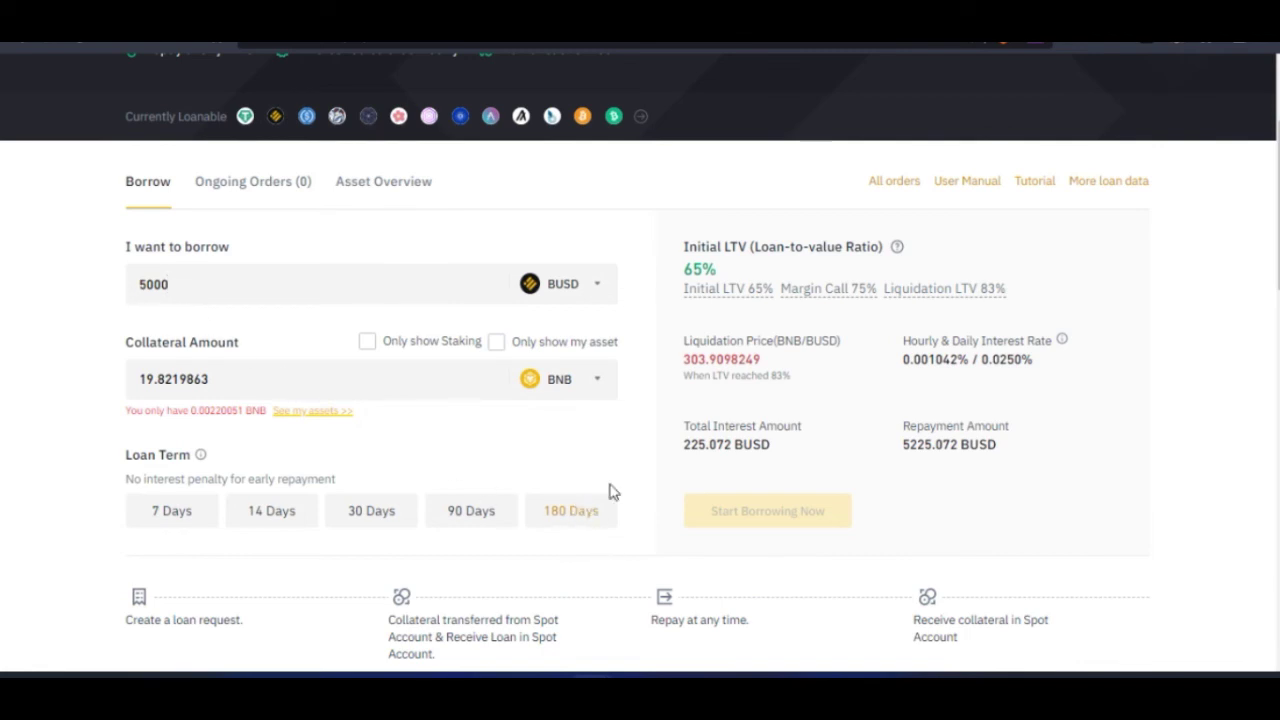
{"action": "left_click_drag", "start_coordinate": [684, 447], "coordinate": [708, 448]}
{"action": "left_click_drag", "start_coordinate": [202, 288], "coordinate": [90, 291]}
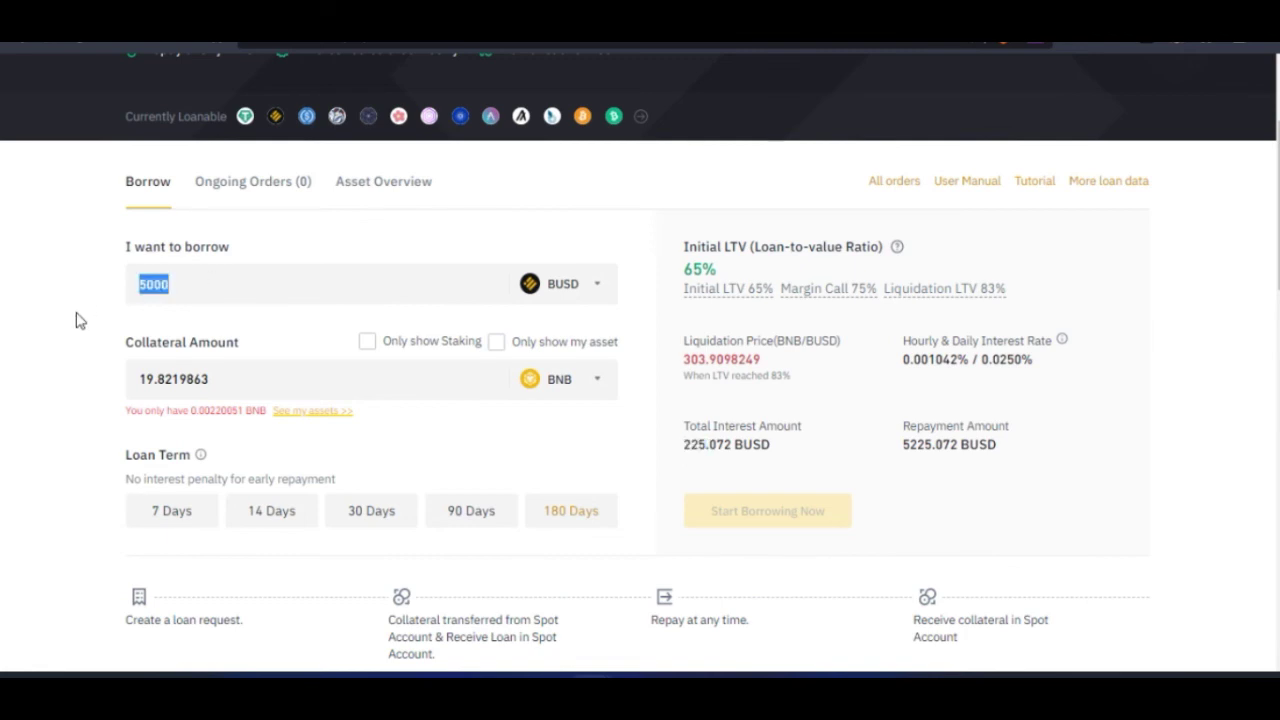
{"action": "left_click", "coordinate": [77, 320]}
{"action": "left_click_drag", "start_coordinate": [197, 292], "coordinate": [98, 290]}
{"action": "left_click_drag", "start_coordinate": [681, 443], "coordinate": [733, 448]}
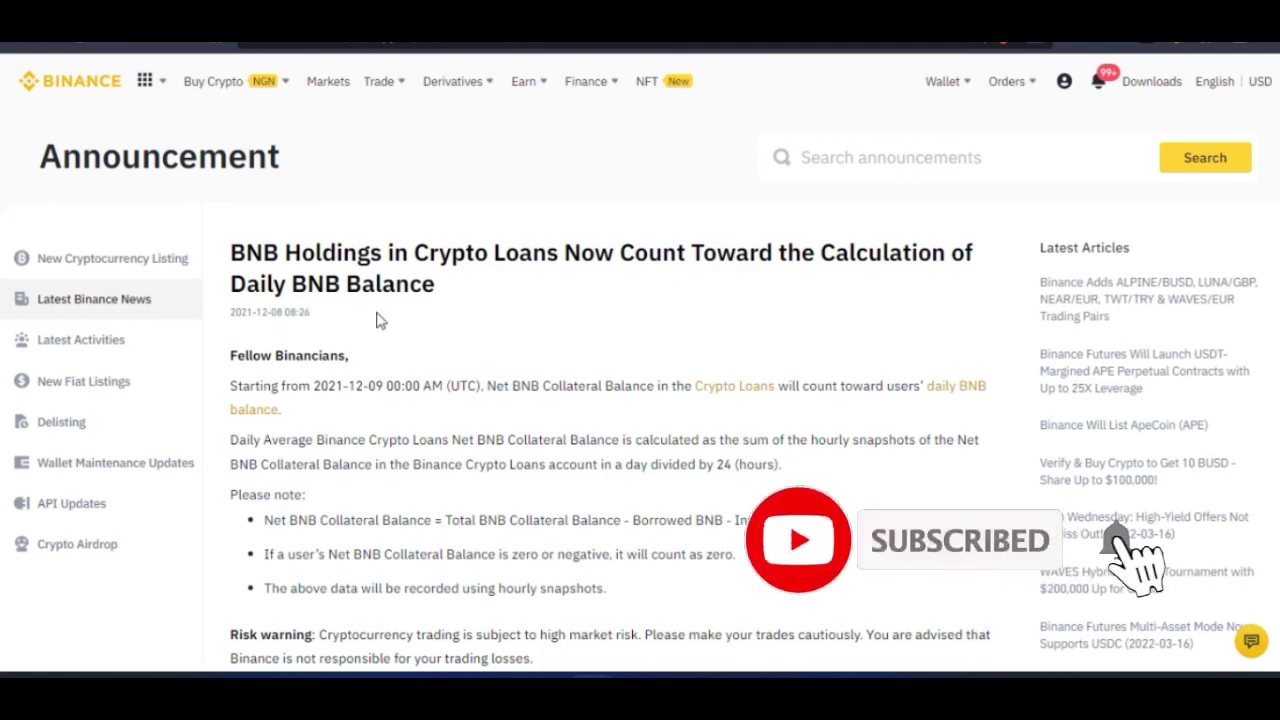
Read the announcement about BNB holdings in crypto loans counting toward the daily BNB balance.
{"action": "scroll", "coordinate": [380, 365], "scroll_direction": "down", "scroll_amount": 1}
{"action": "scroll", "coordinate": [380, 370], "scroll_direction": "down", "scroll_amount": 2}
{"action": "scroll", "coordinate": [588, 183], "scroll_direction": "up", "scroll_amount": 2}
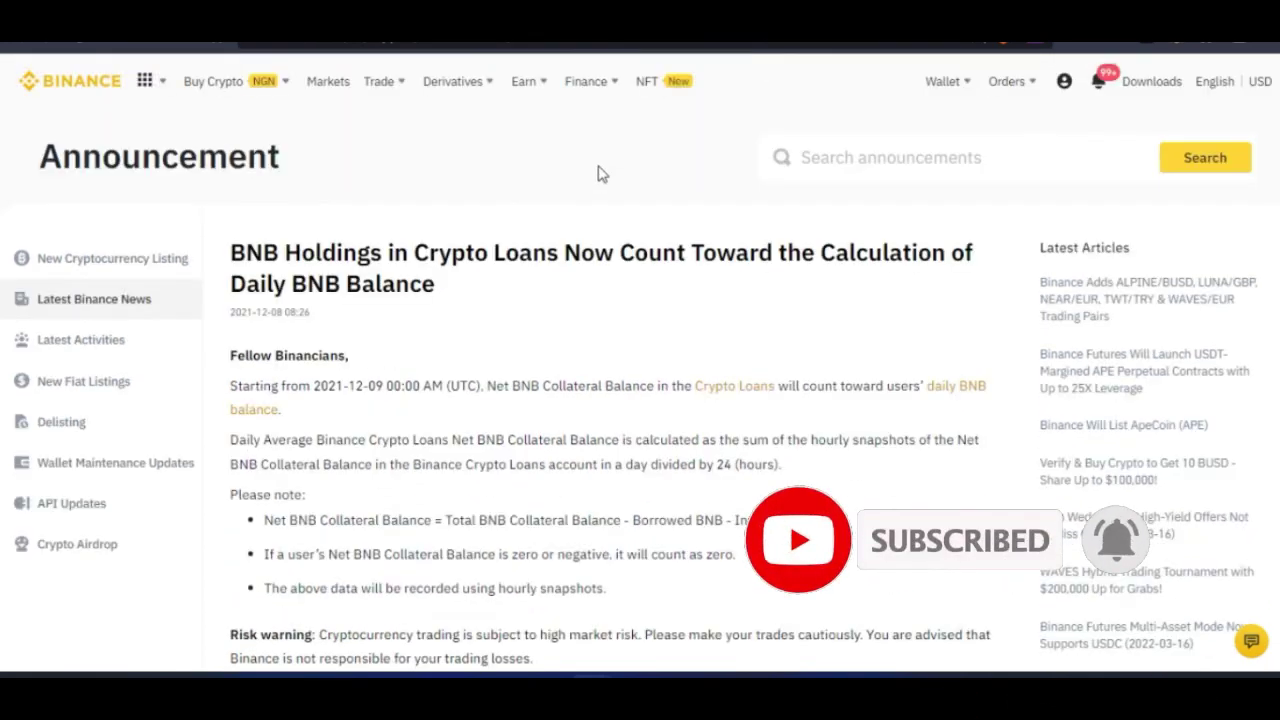
Open the Binance Loans FAQ article and read the answers on eligibility, borrowable coins, collateral, loan terms, interest and repayment.
{"action": "left_click", "coordinate": [755, 30]}
{"action": "scroll", "coordinate": [346, 414], "scroll_direction": "down", "scroll_amount": 4}
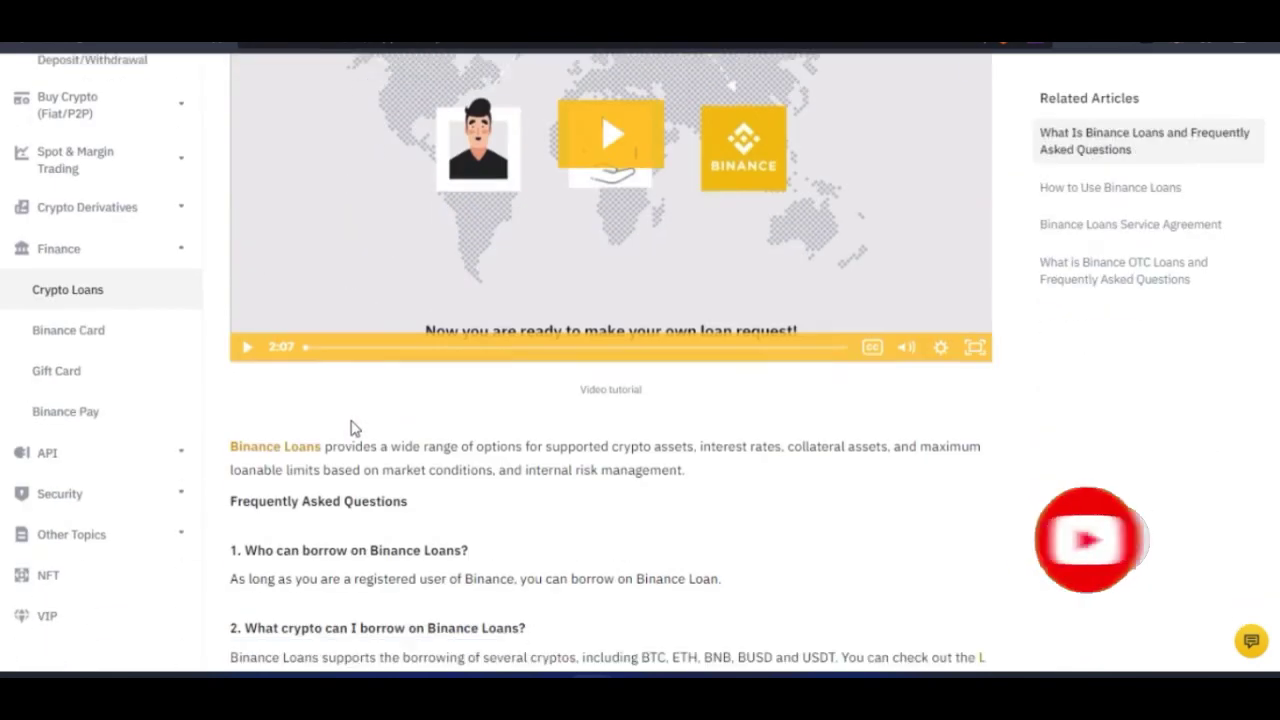
{"action": "scroll", "coordinate": [461, 432], "scroll_direction": "down", "scroll_amount": 5}
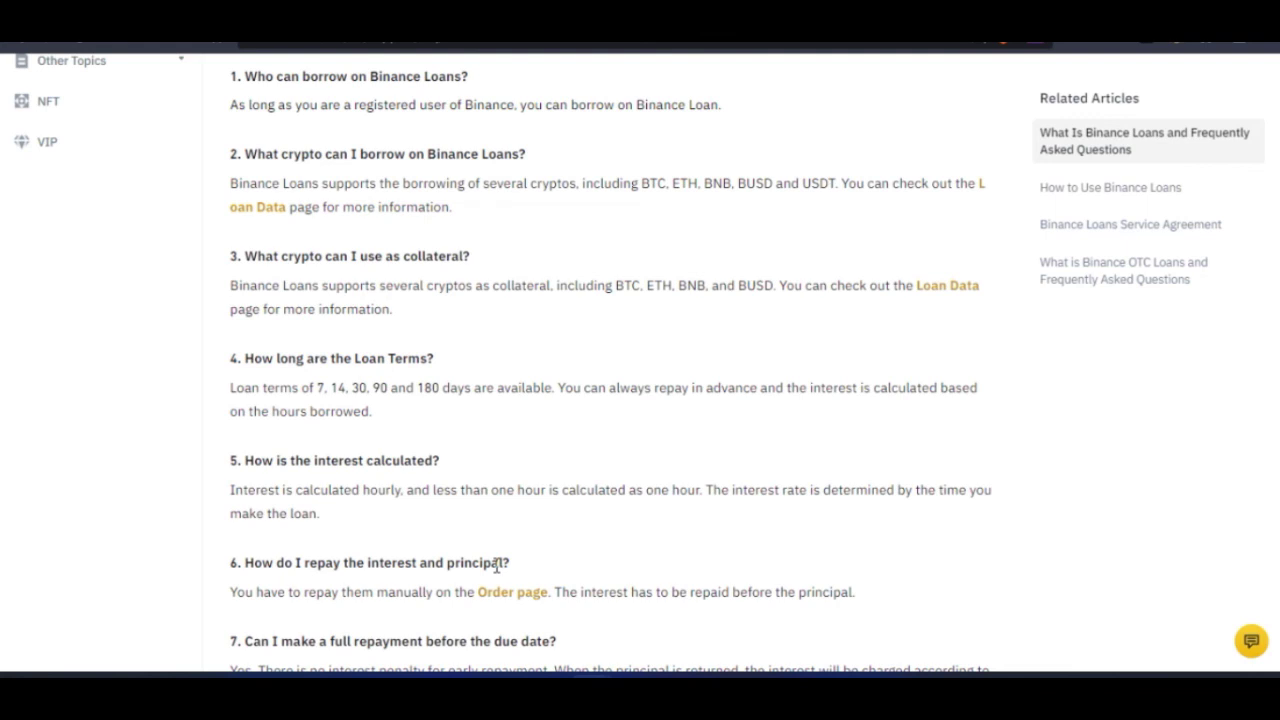
{"action": "scroll", "coordinate": [497, 566], "scroll_direction": "up", "scroll_amount": 2}
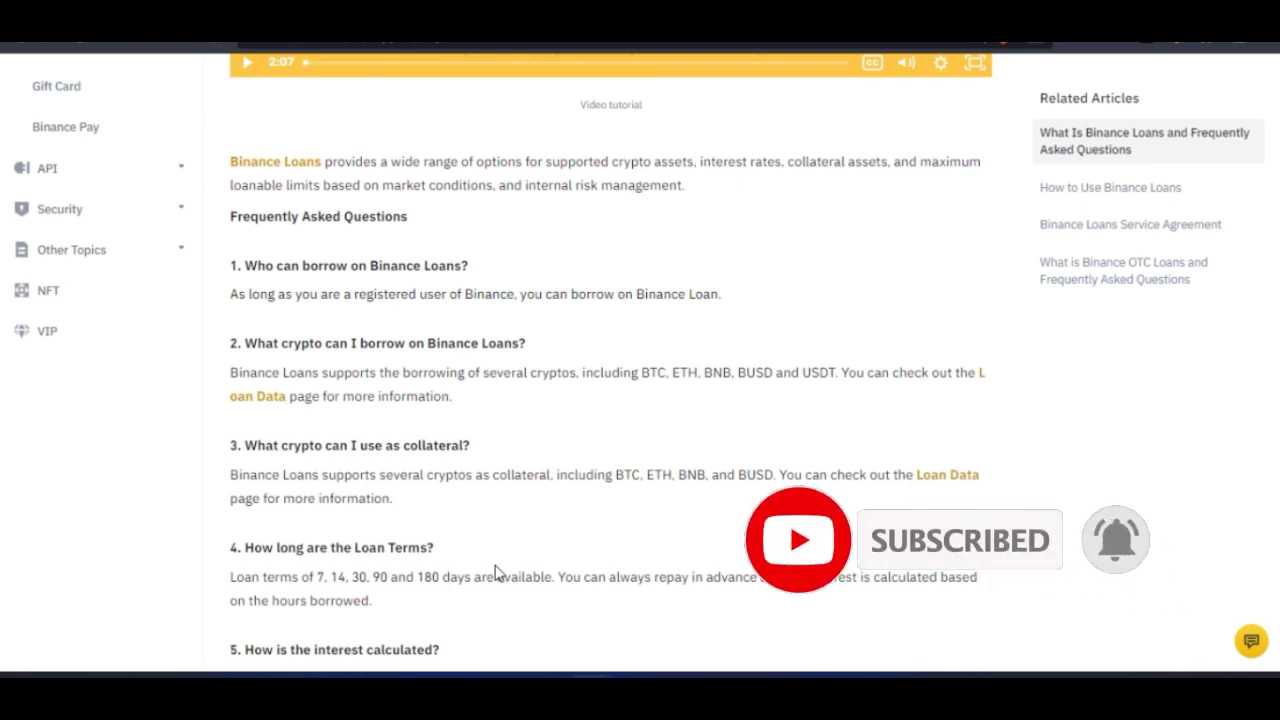
{"action": "scroll", "coordinate": [400, 540], "scroll_direction": "up", "scroll_amount": 7}
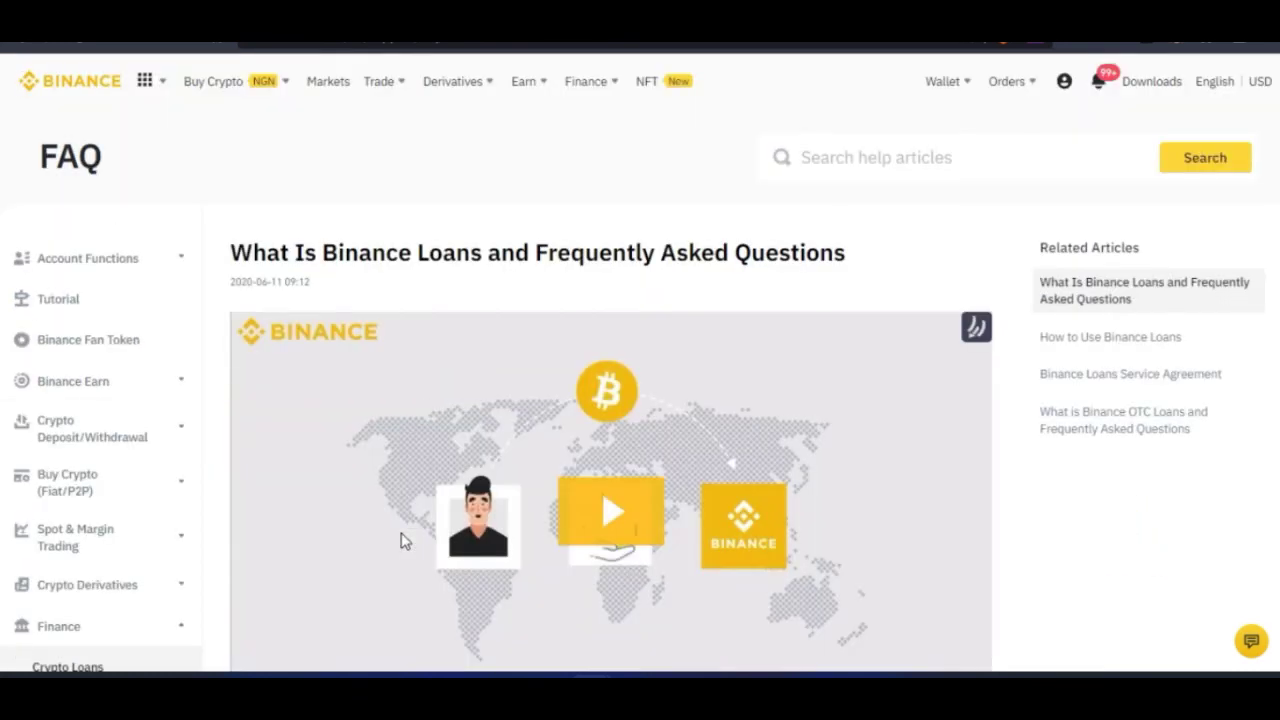